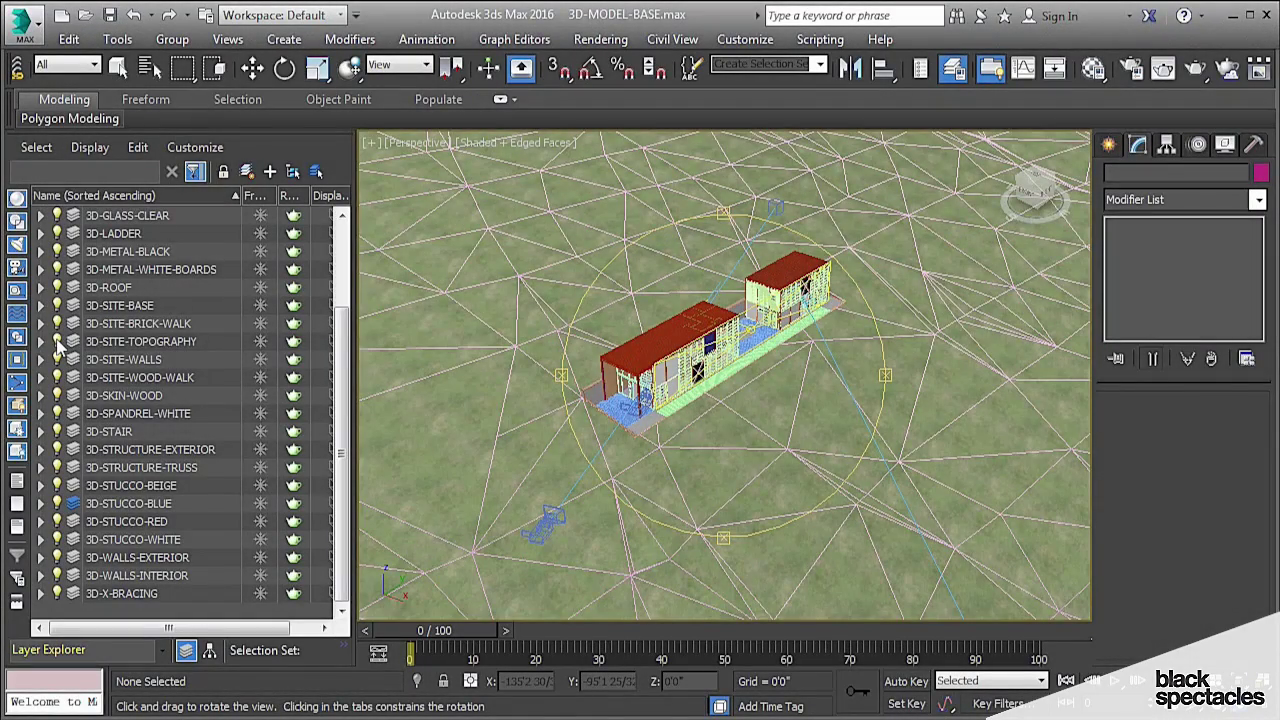
- Hide the 3D-SITE-TOPOGRAPHY layer so that only the building and its immediate site remain
click(57, 341)
drag(629, 382, 694, 406)
scroll(750, 366, up, 3)
key(shift+z)
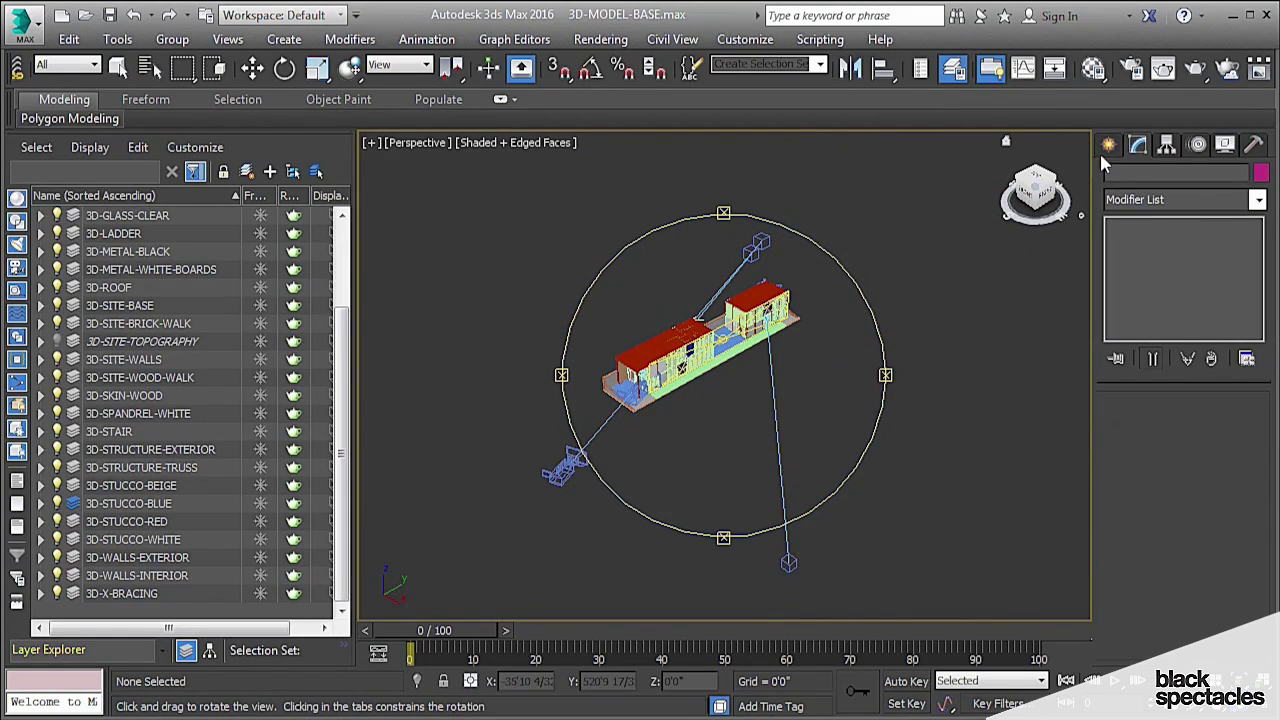
- Create a standard Teapot primitive with a radius of about 15'8" near the building and frame it in the perspective view
click(1108, 145)
scroll(130, 236, up, 2)
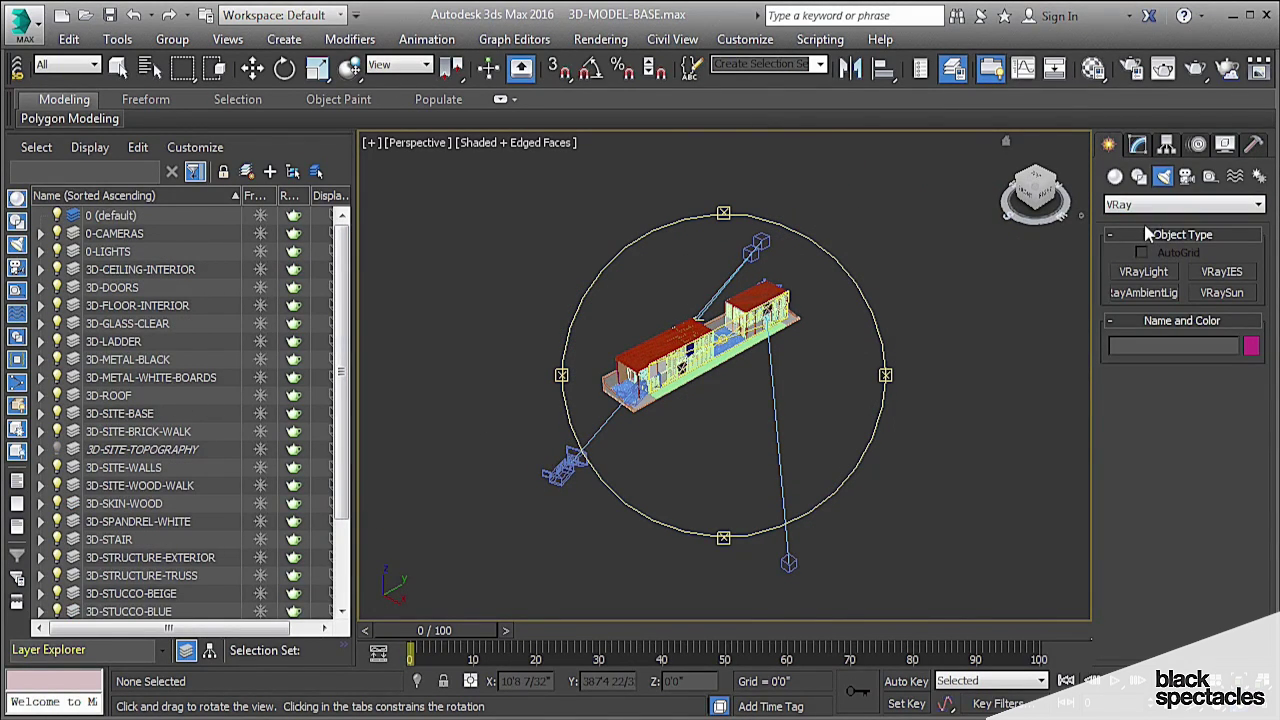
click(1116, 179)
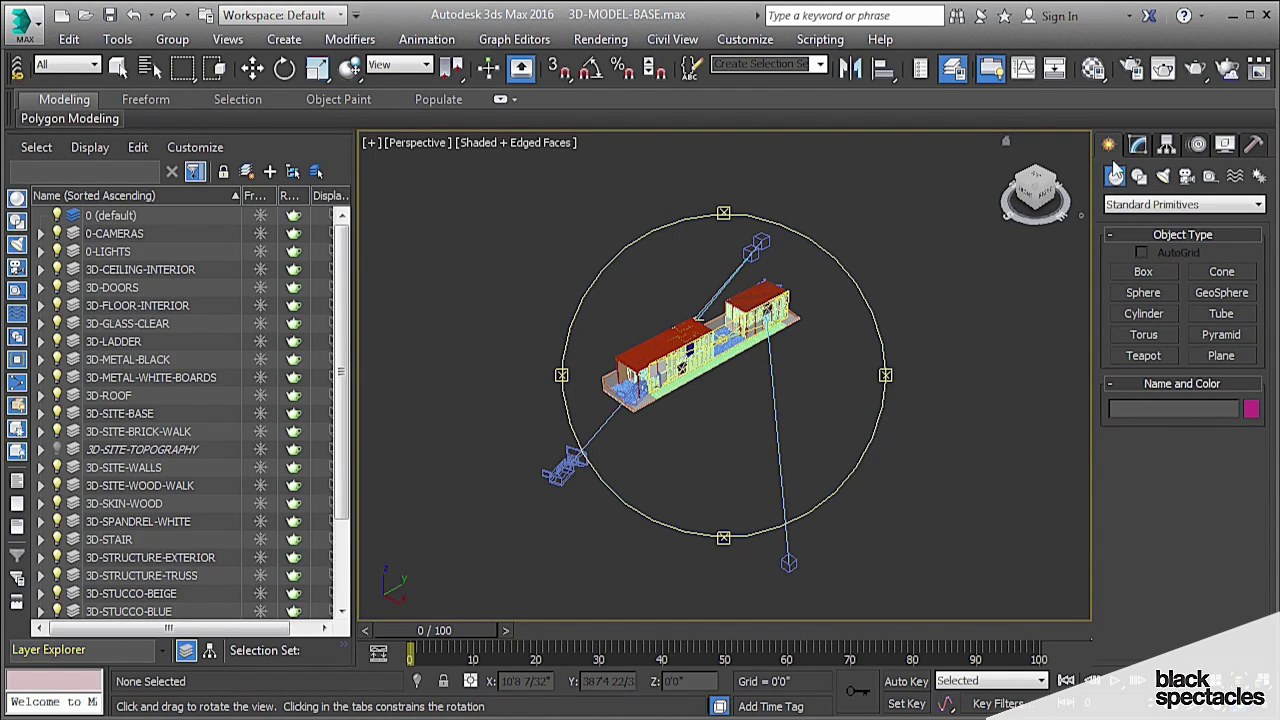
click(1144, 356)
drag(860, 430, 786, 476)
key(z)
key(ctrl+r)
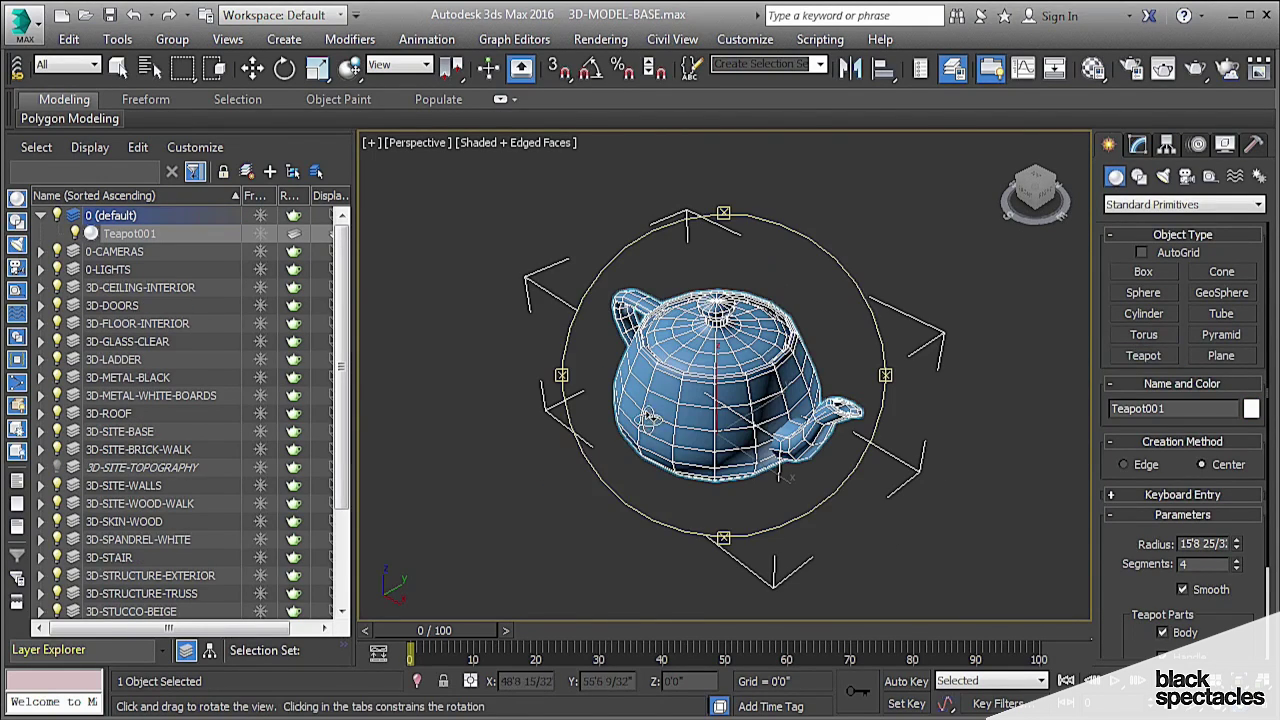
drag(697, 430, 731, 389)
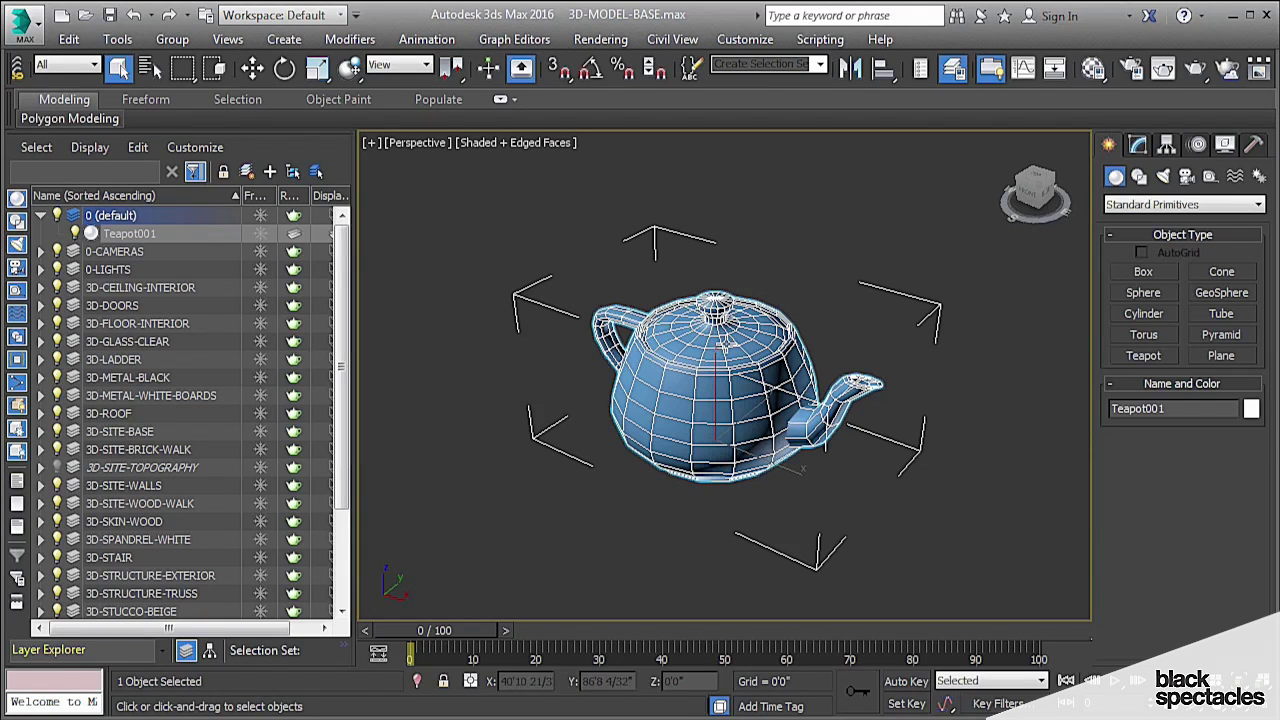
- Select the teapot and open the V-Ray mesh export settings for it
click(796, 205)
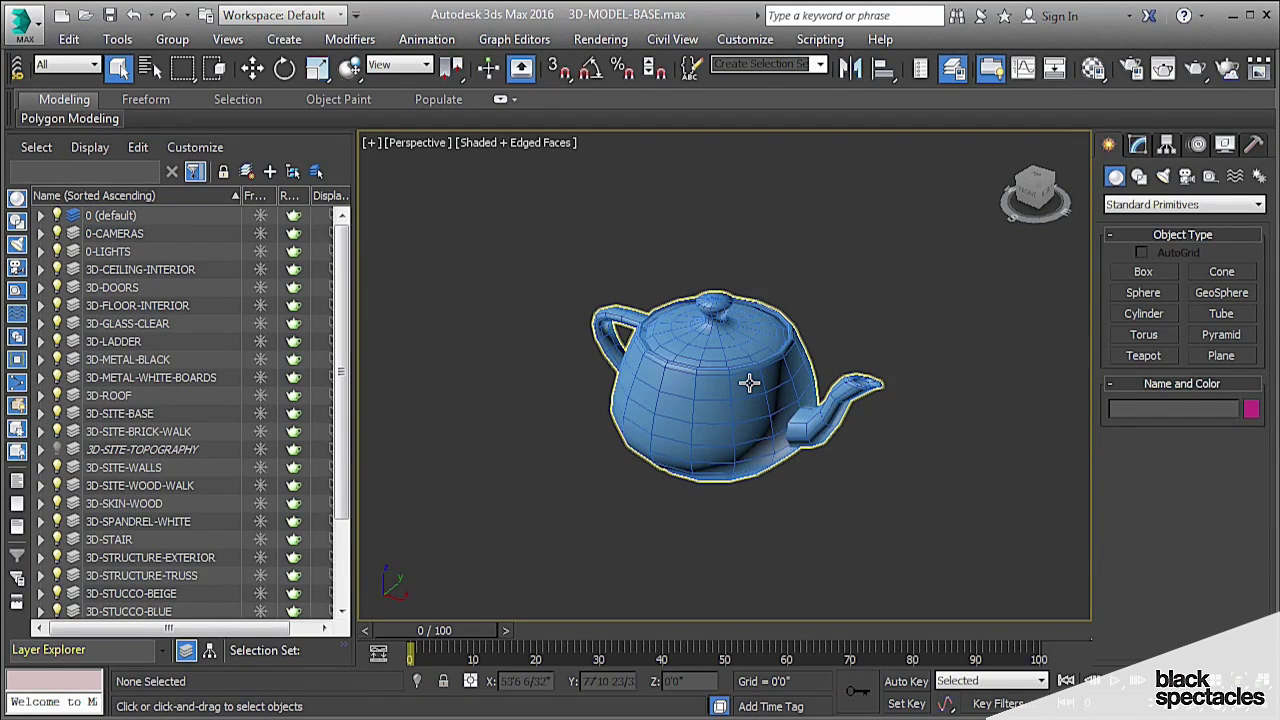
click(748, 382)
right_click(749, 382)
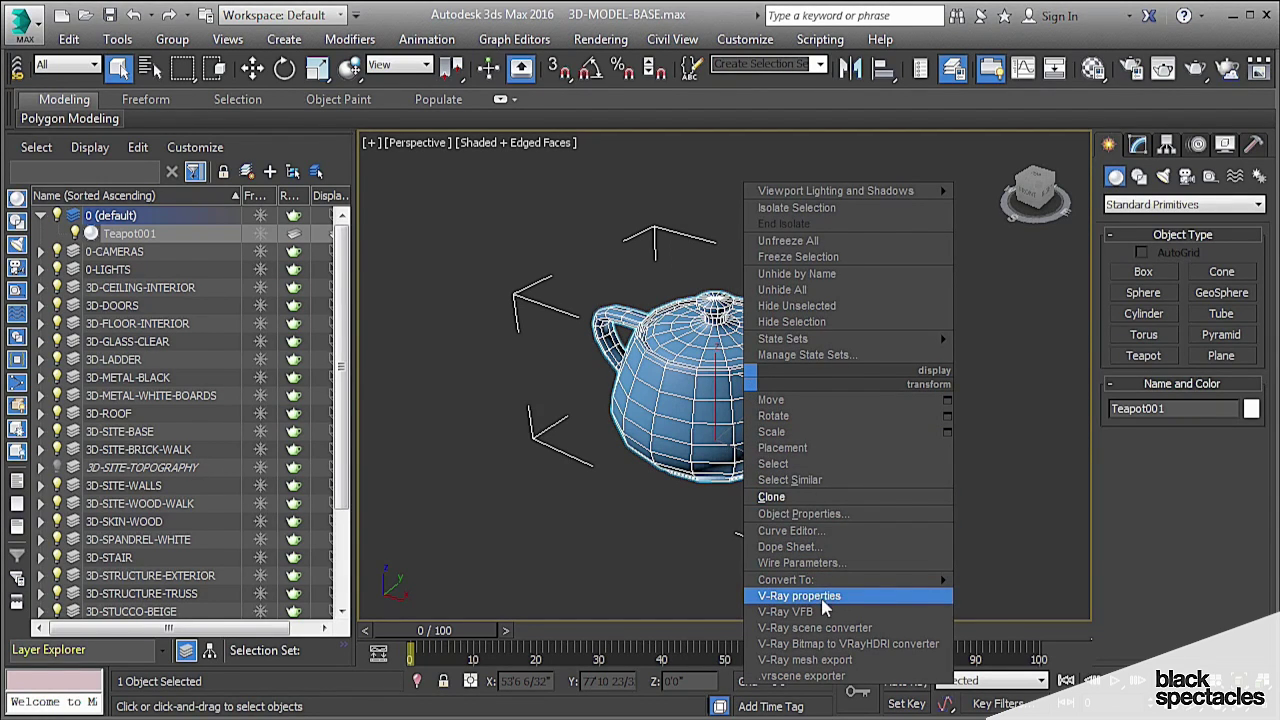
click(671, 188)
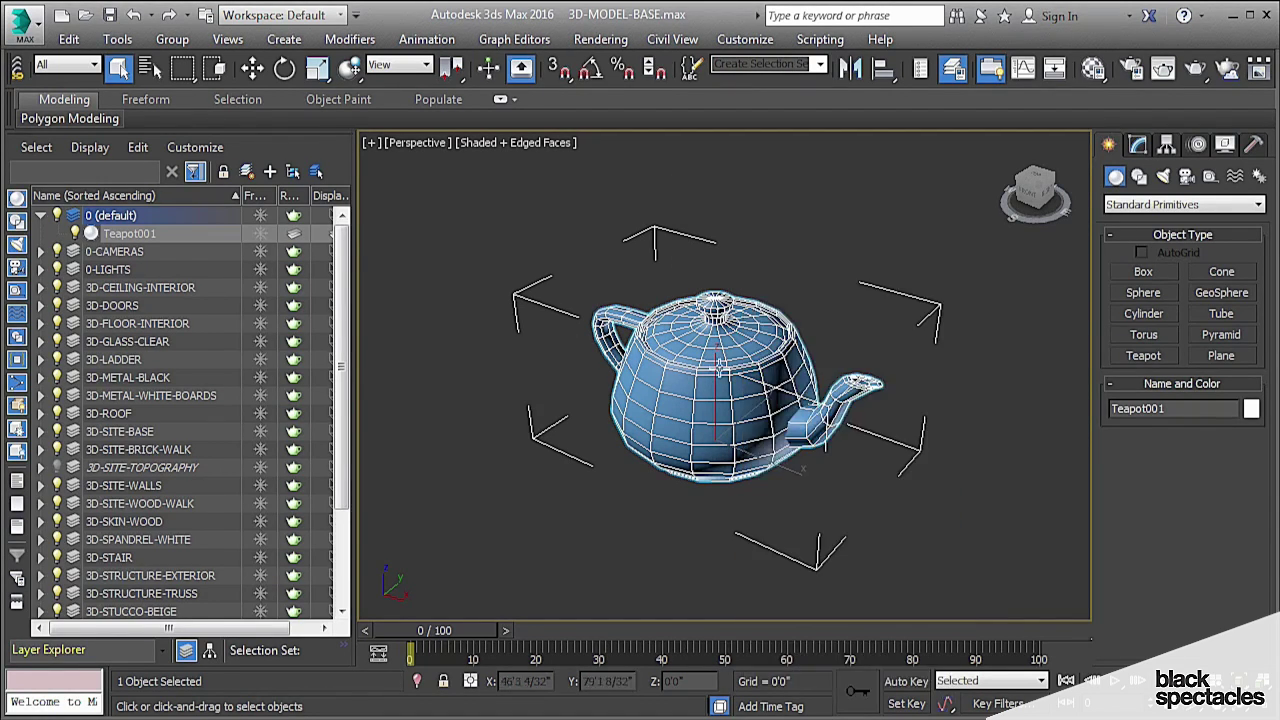
right_click(720, 363)
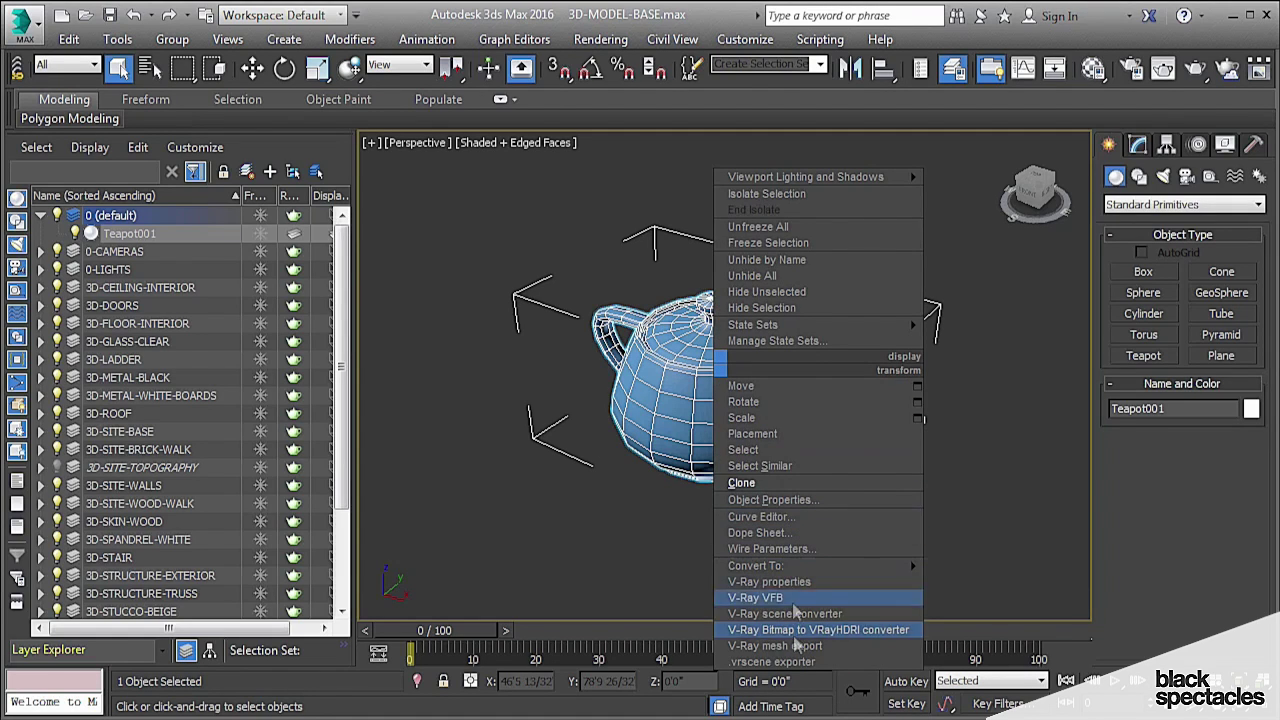
click(826, 647)
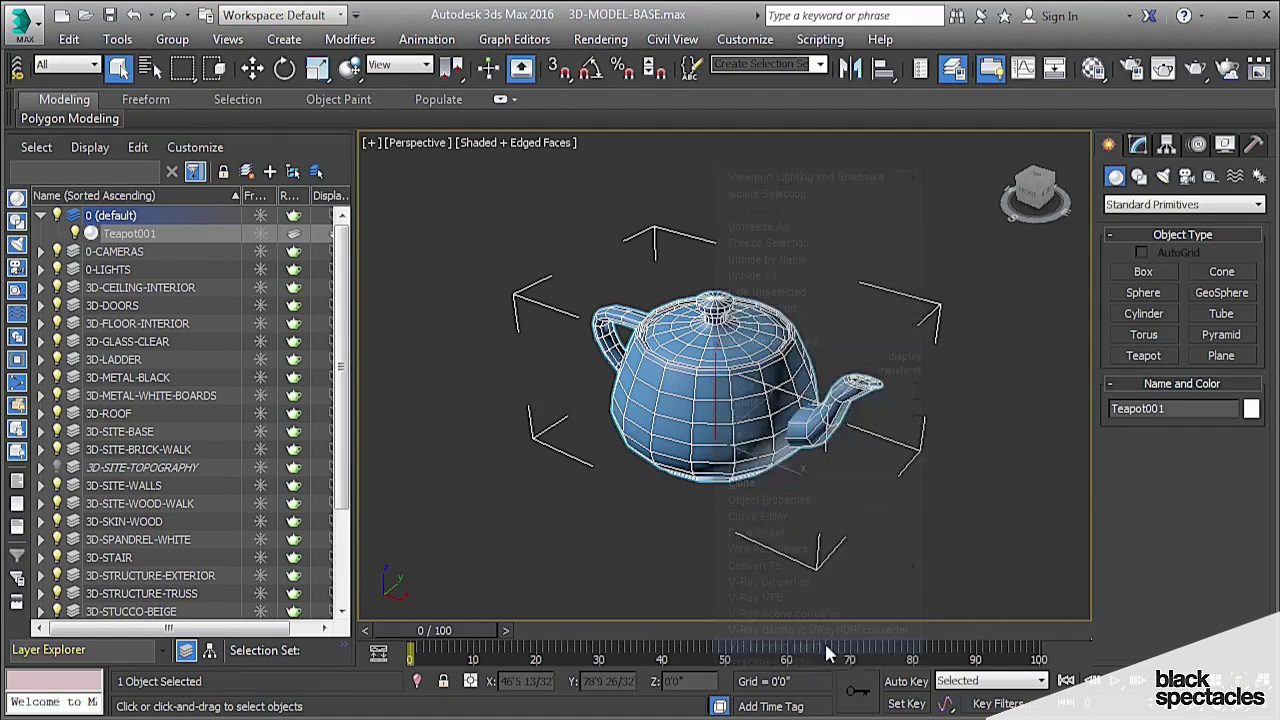
drag(809, 197, 928, 148)
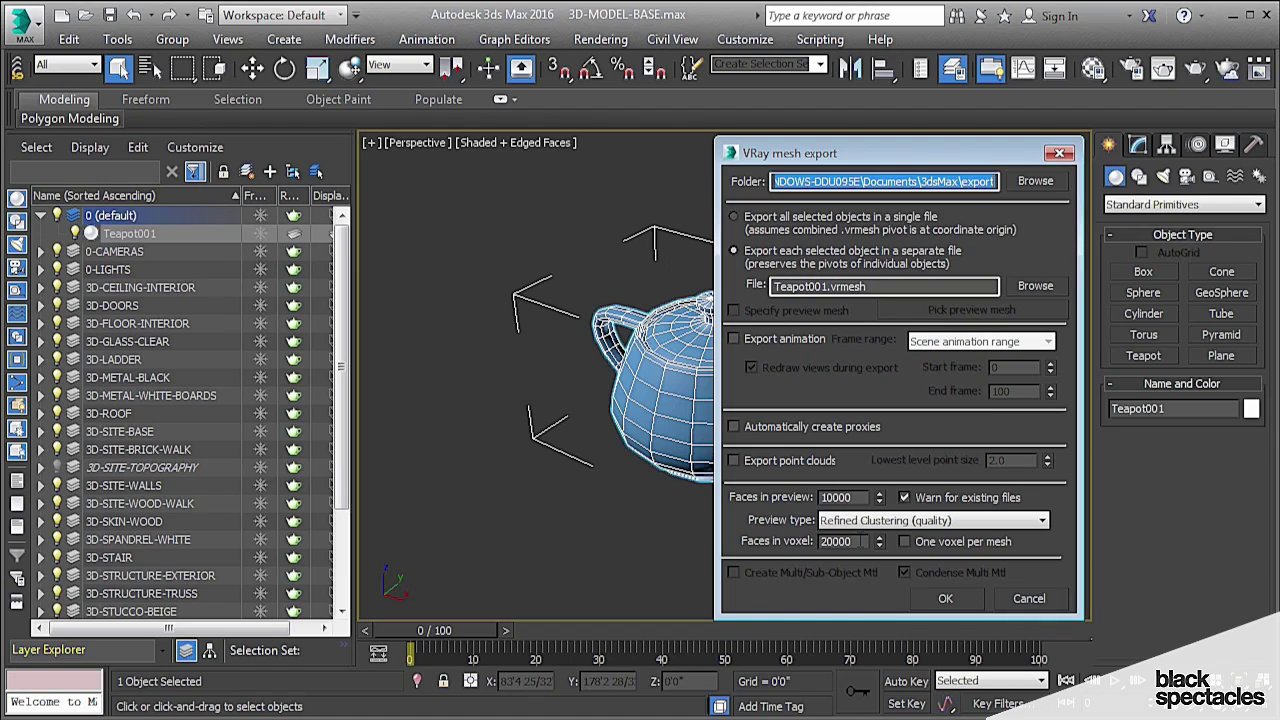
- Set the Desktop as the export folder for the mesh file
click(1038, 183)
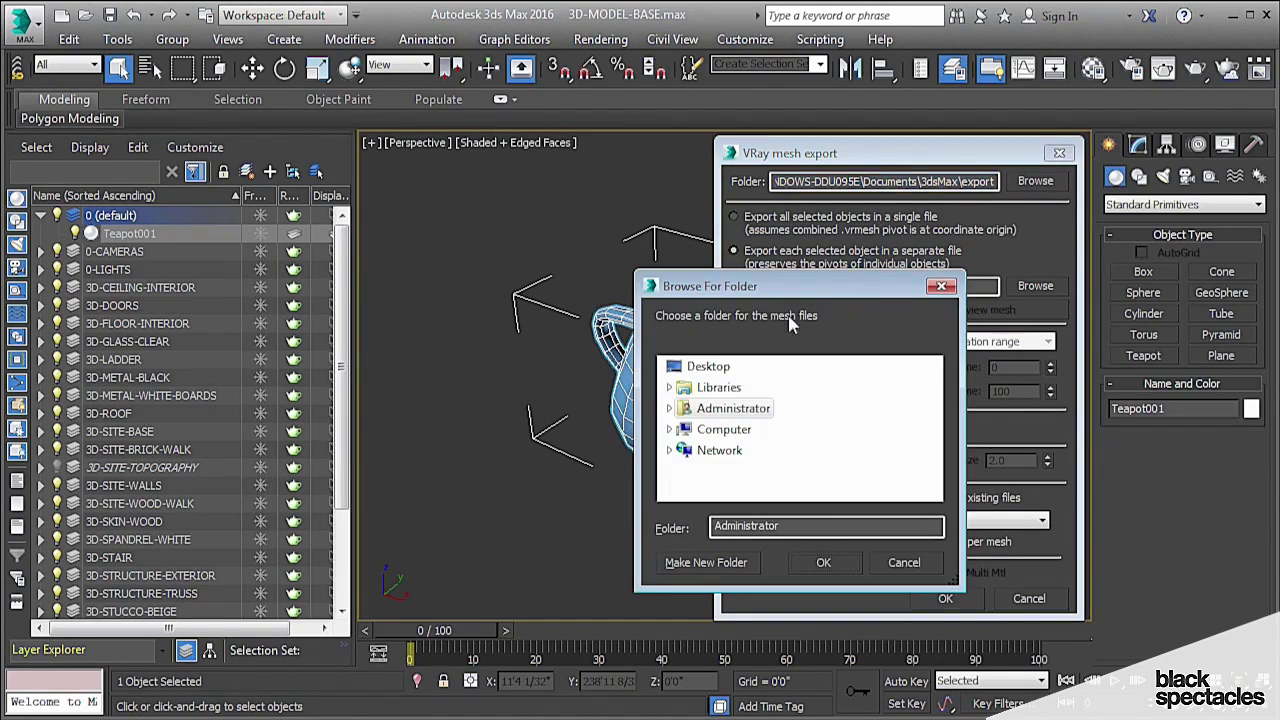
click(712, 370)
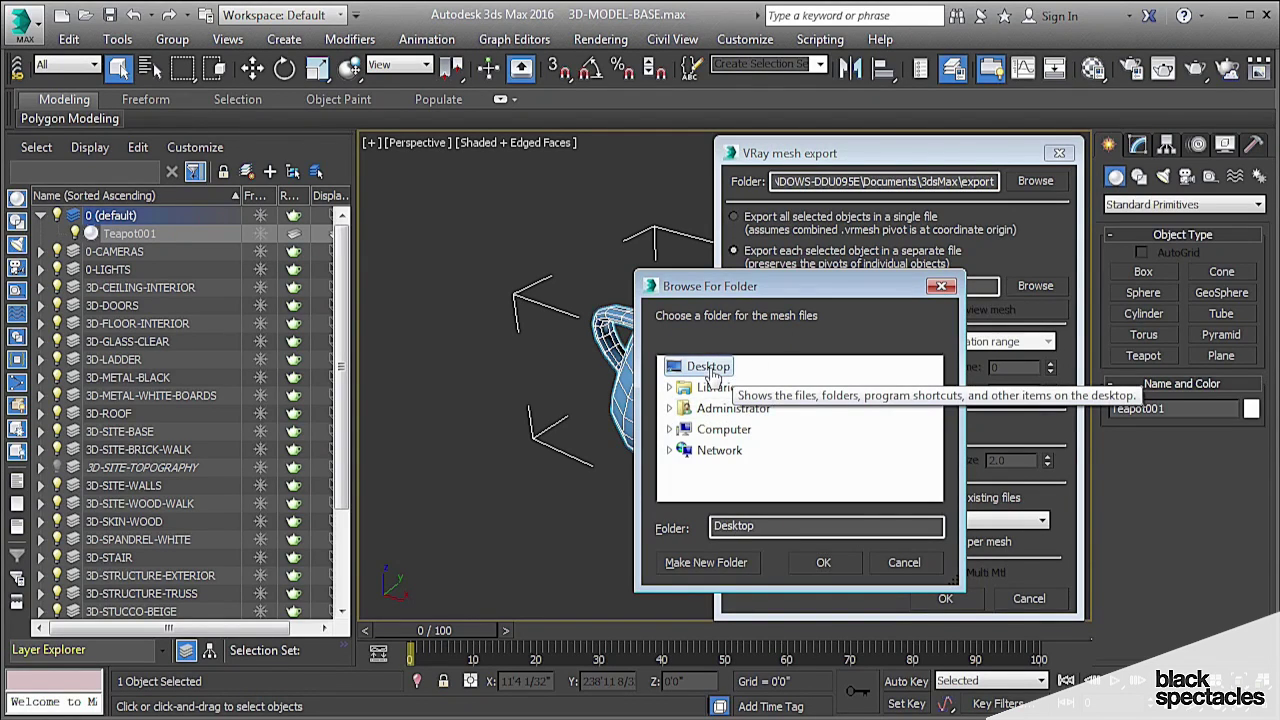
click(823, 565)
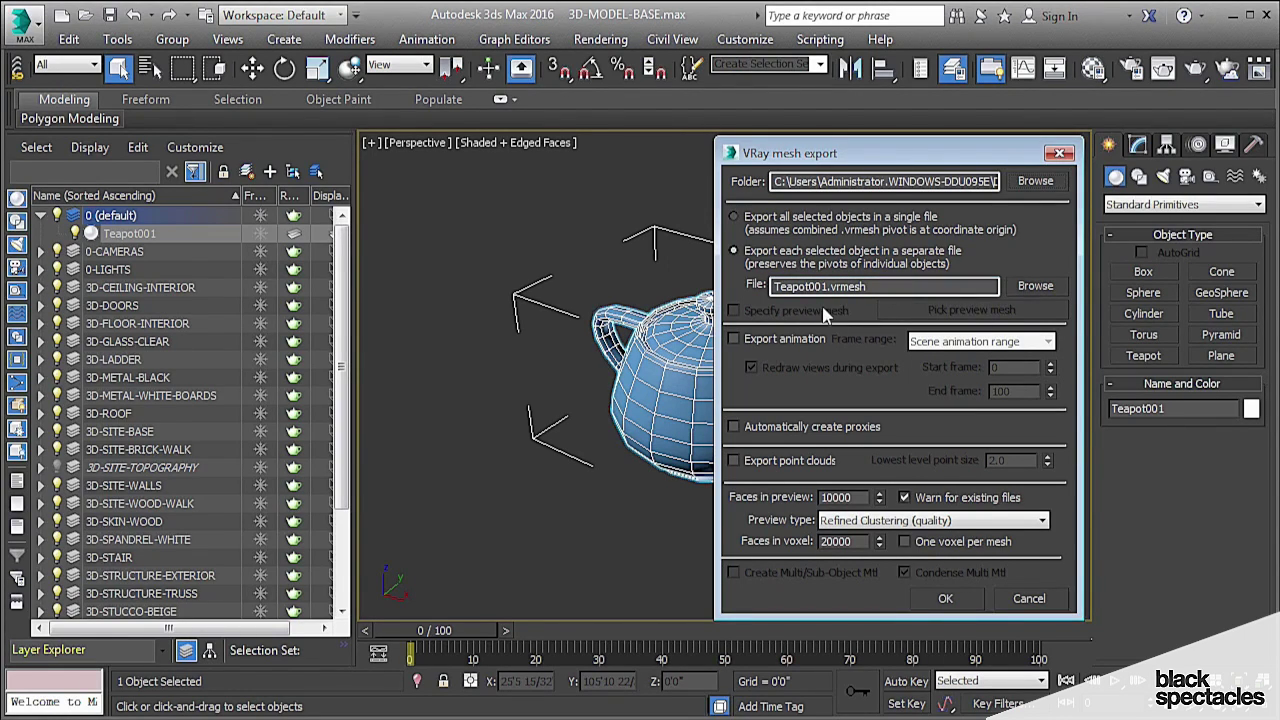
- Change the number of faces in preview, keep the Refined Clustering preview type, and export the teapot as Teapot001.vrmesh
drag(883, 154, 1025, 156)
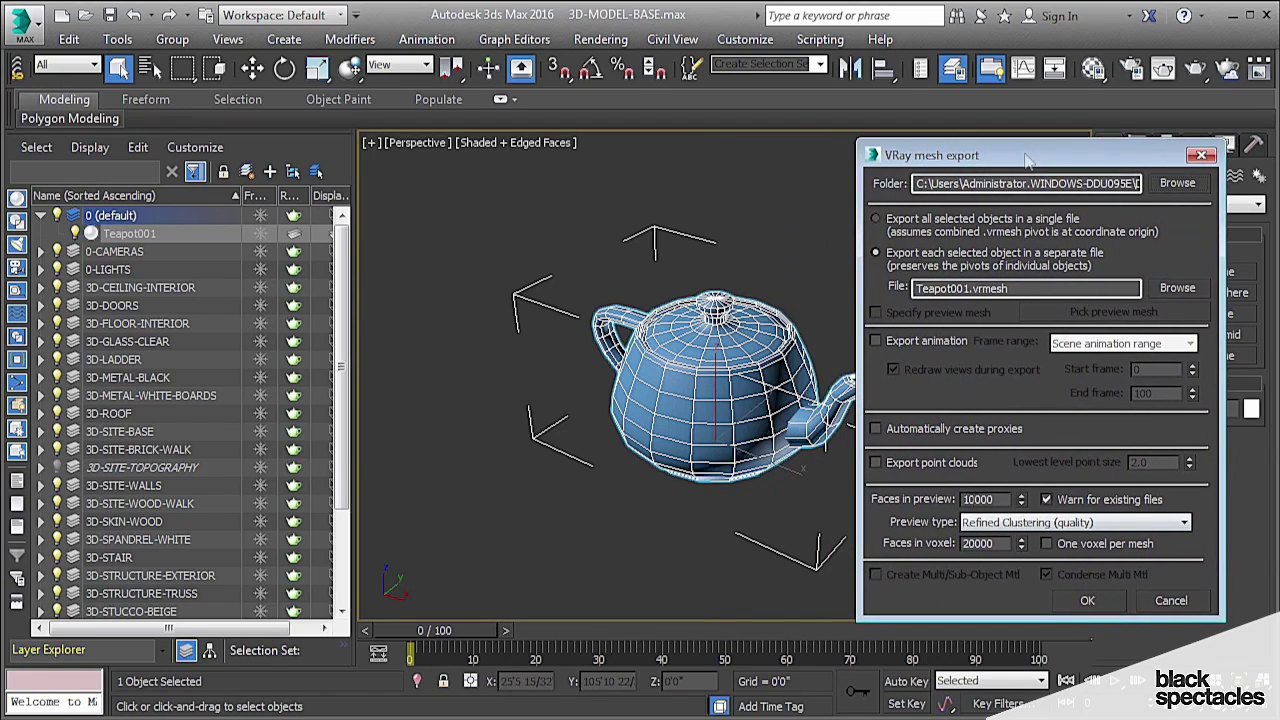
drag(1004, 499, 922, 505)
text(2)
click(1097, 528)
click(1097, 528)
click(1107, 603)
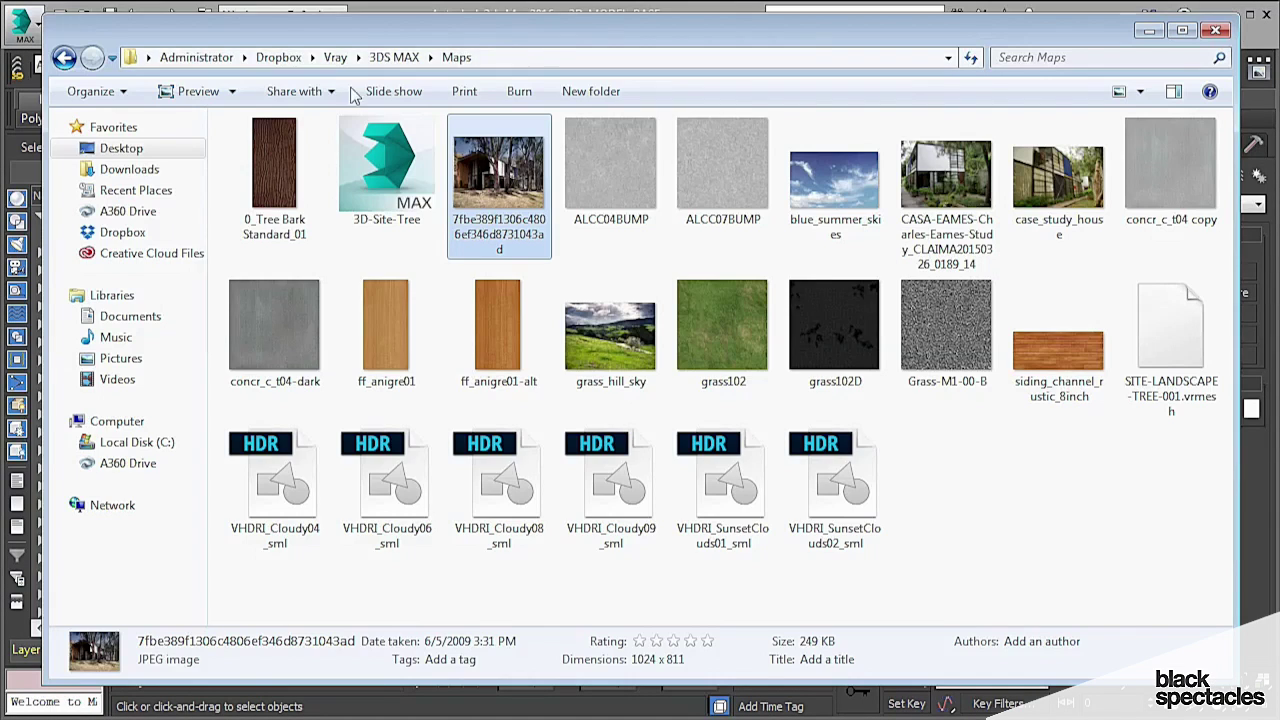
- Check the Desktop folder in Windows Explorer for the exported mesh file, and return to 3ds Max
click(121, 148)
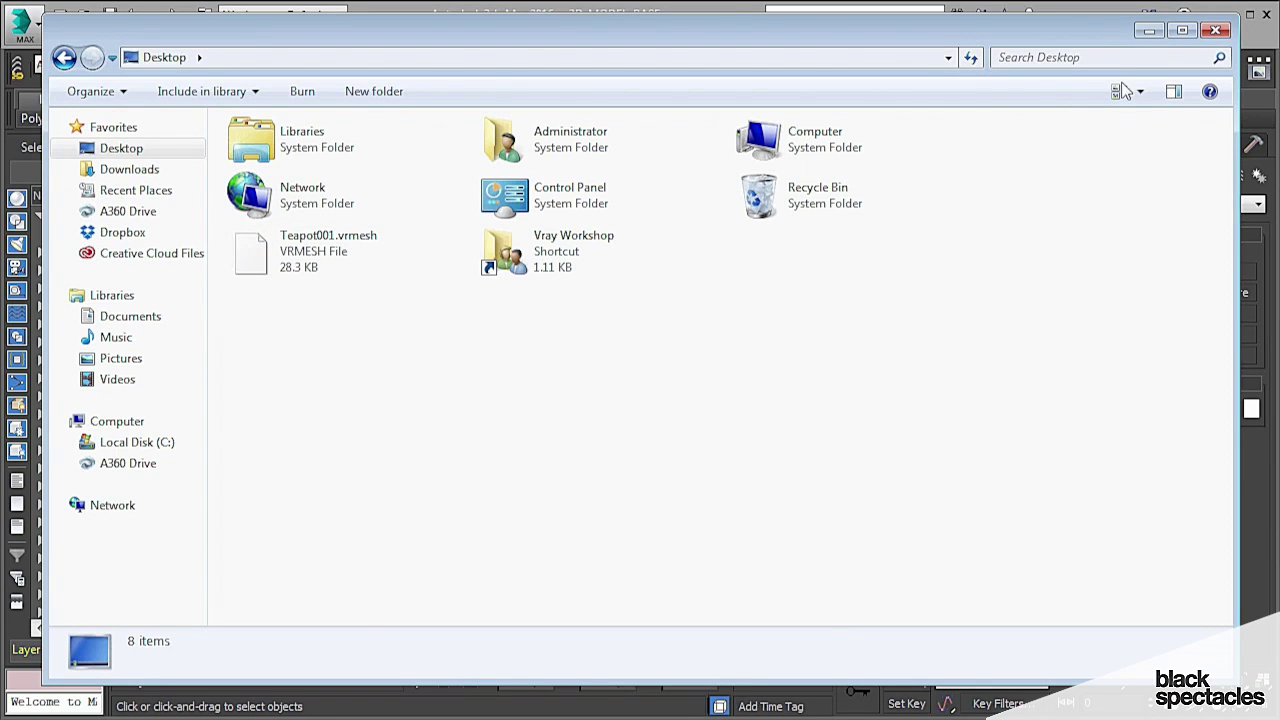
click(1149, 31)
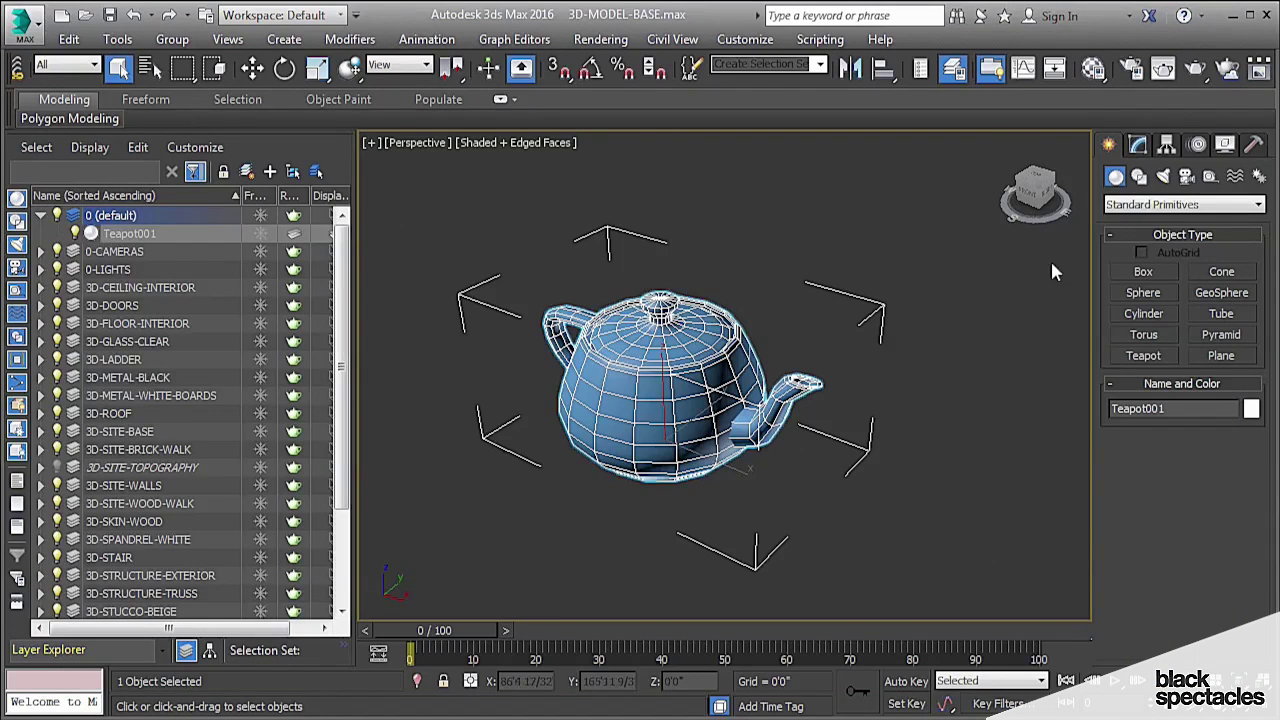
- Create a VRayProxy object behind the original teapot, loading Teapot001.vrmesh from the Desktop
click(1140, 205)
click(1135, 417)
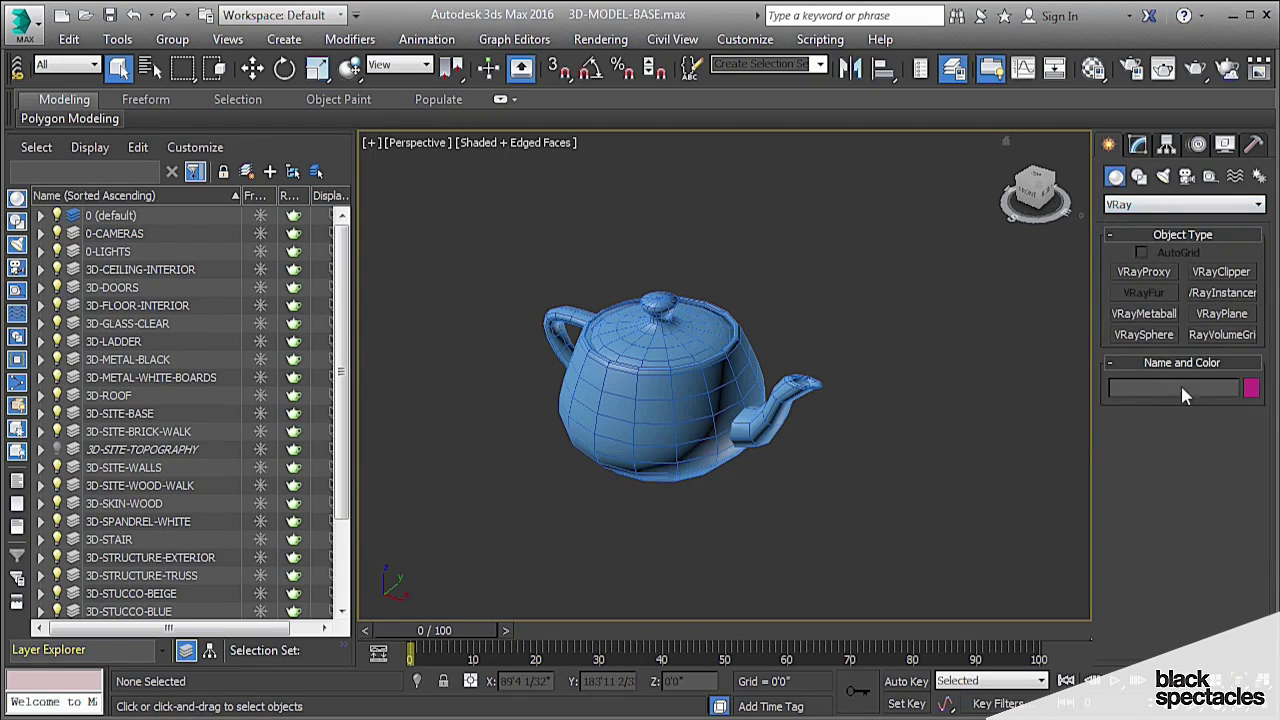
click(1144, 272)
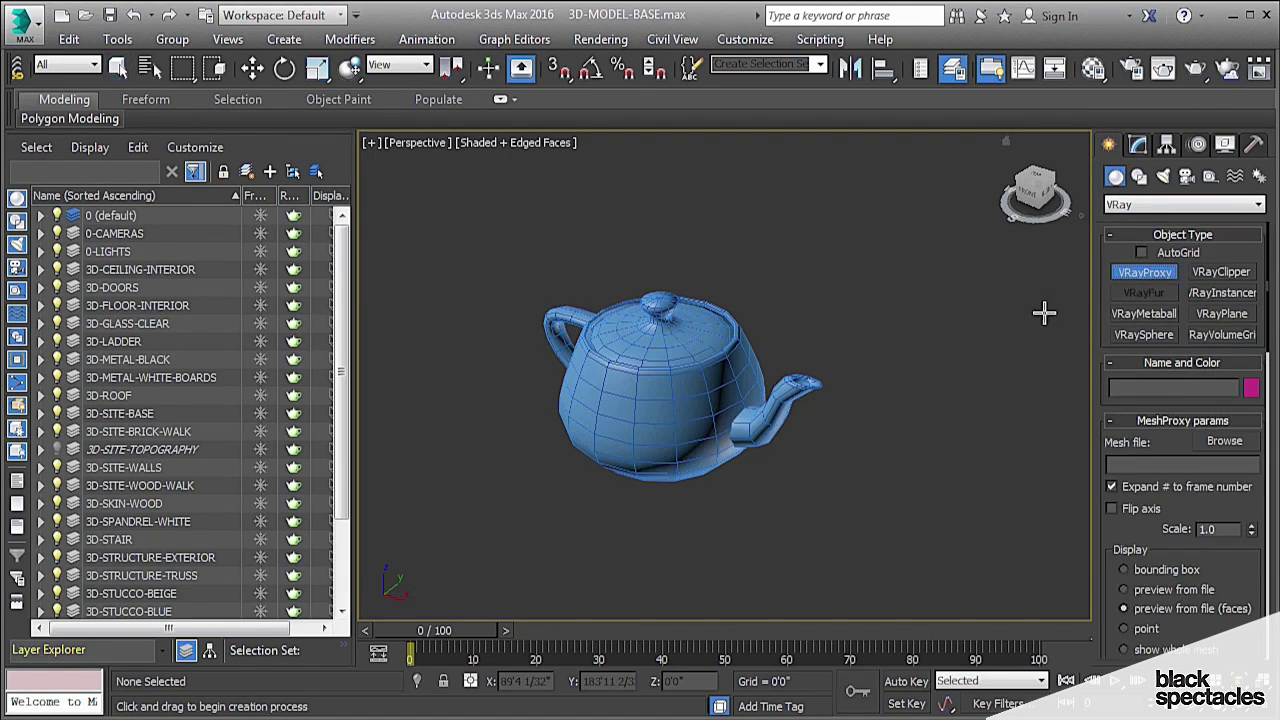
click(851, 303)
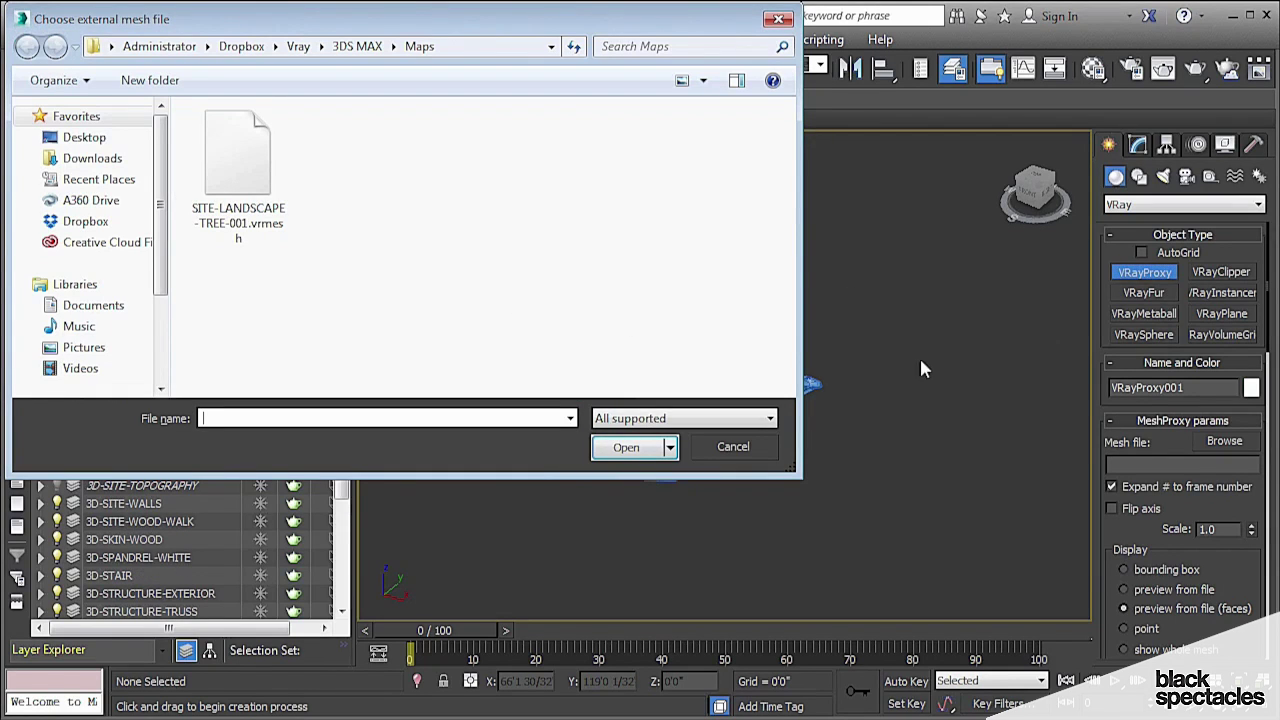
drag(229, 20, 258, 87)
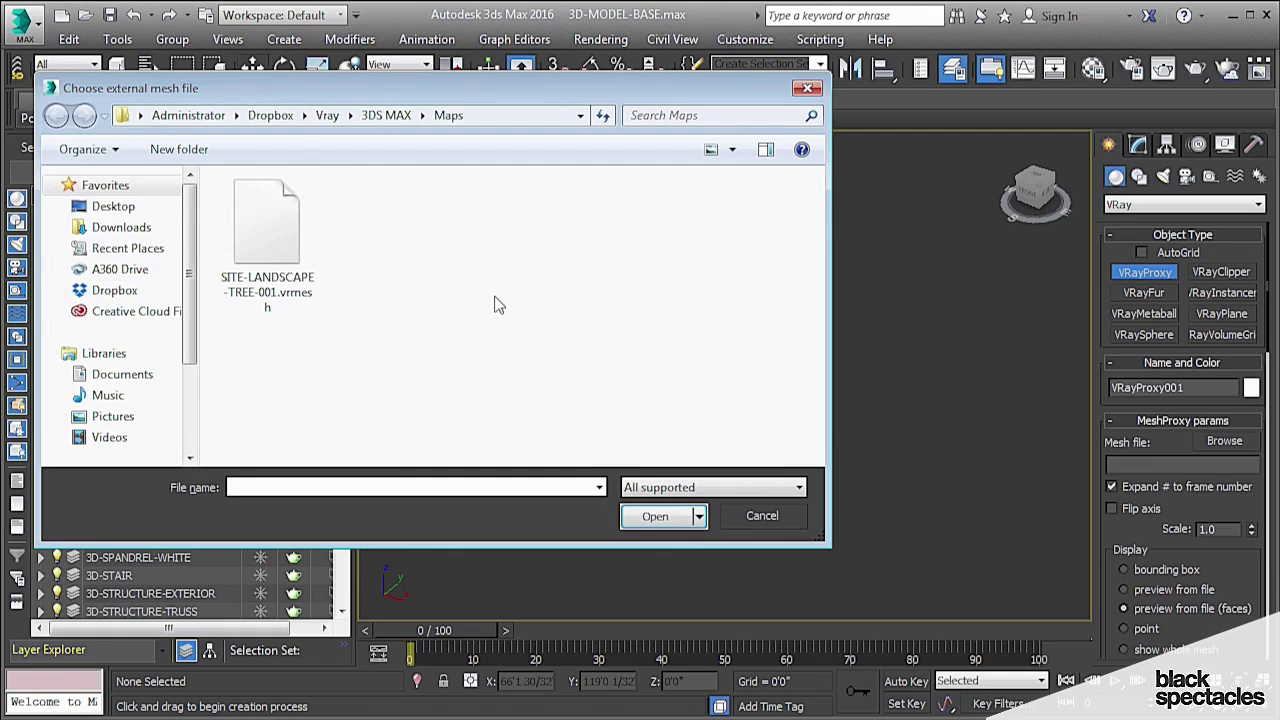
click(115, 206)
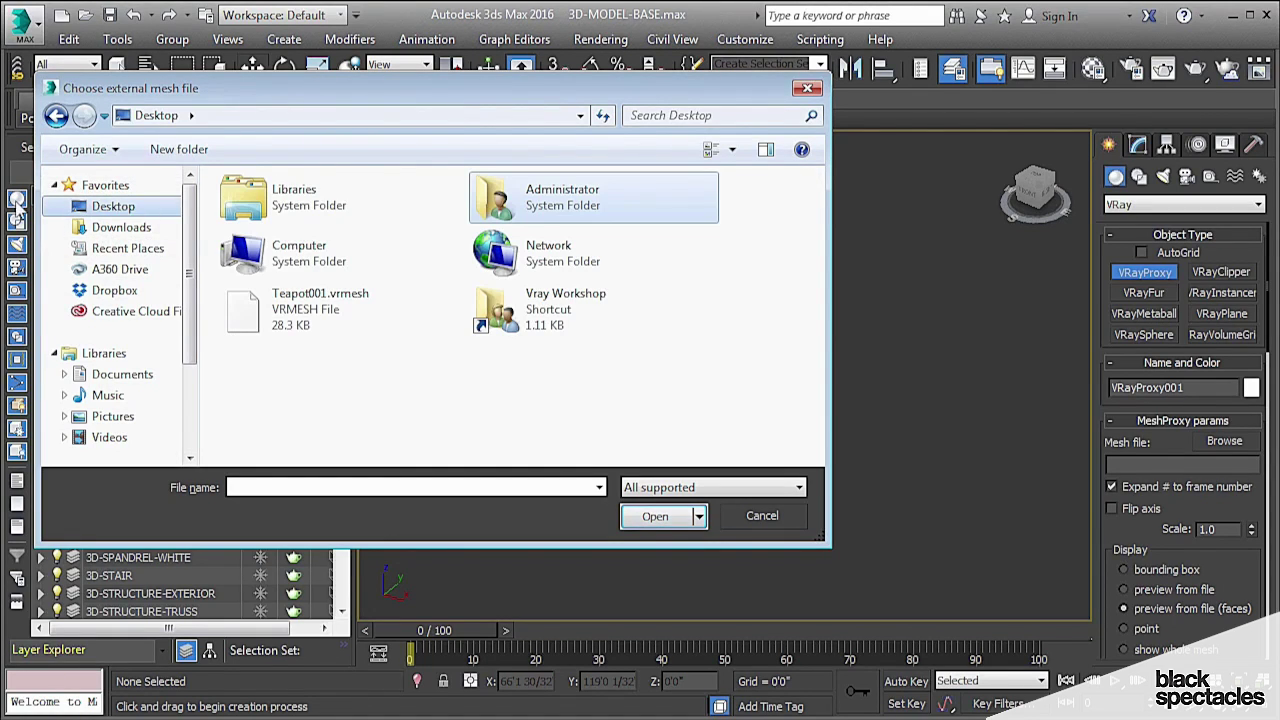
click(285, 322)
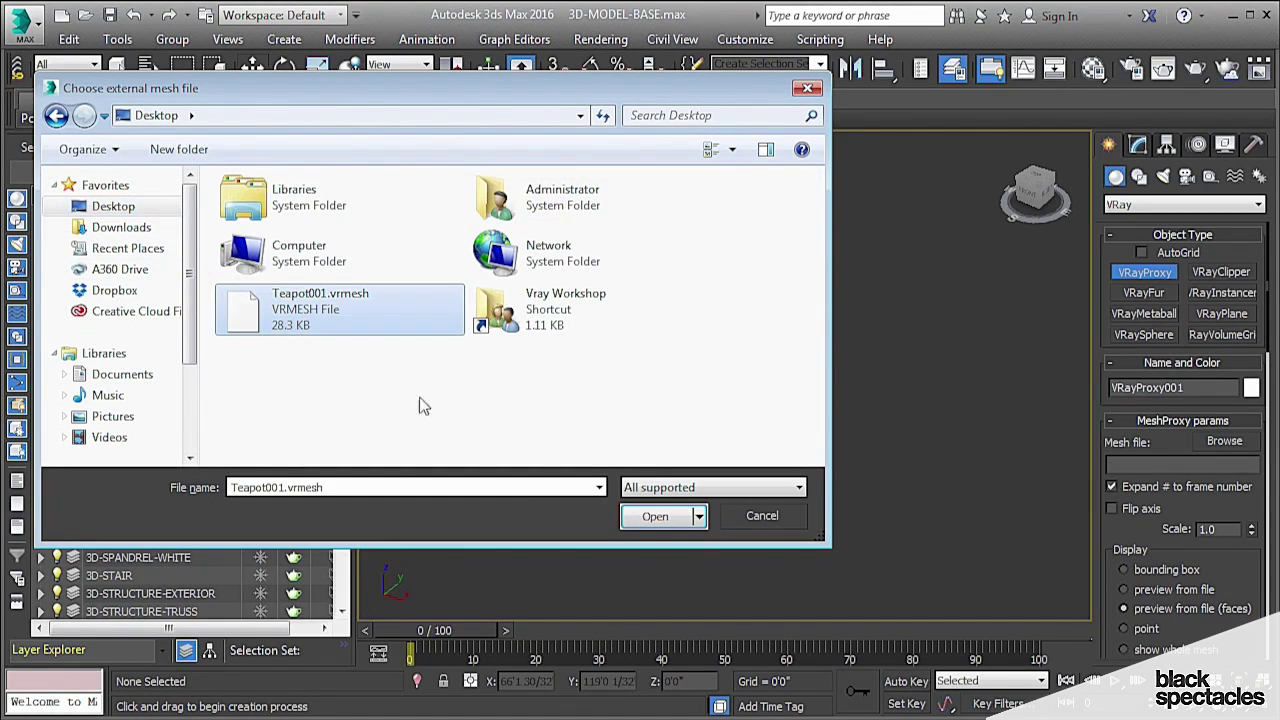
click(655, 516)
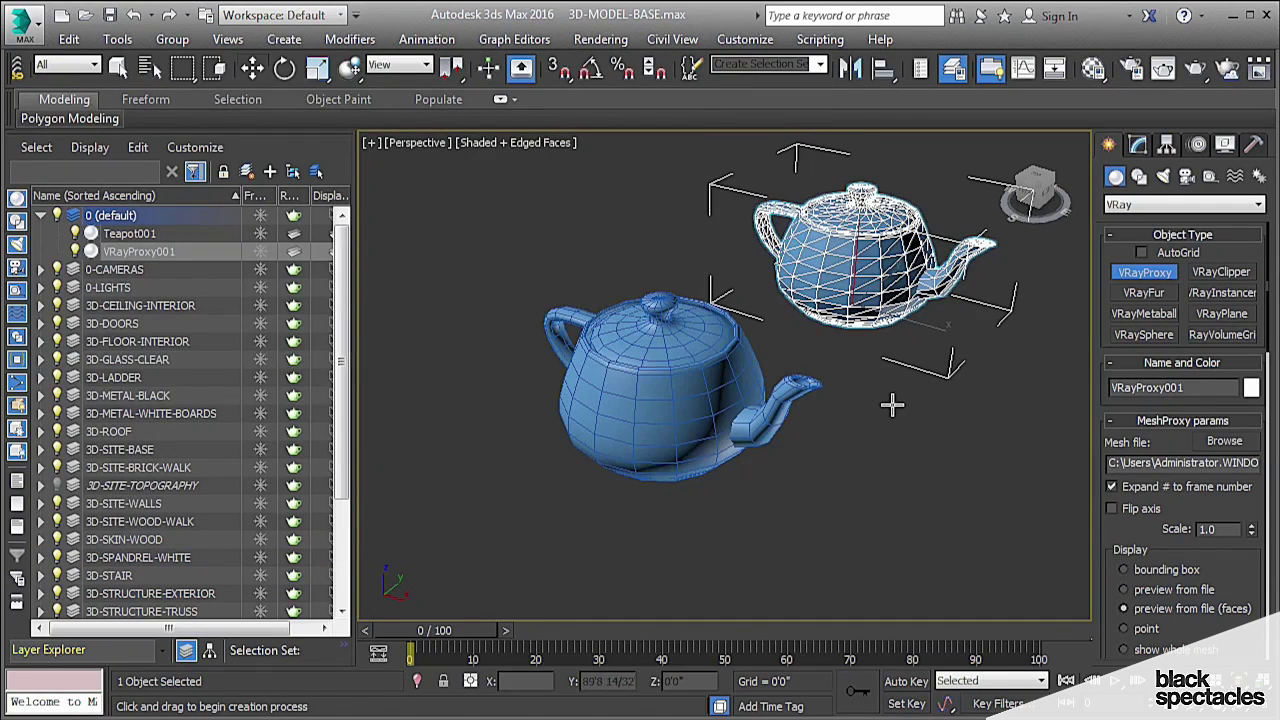
scroll(843, 379, up, 3)
scroll(803, 334, up, 3)
click(910, 478)
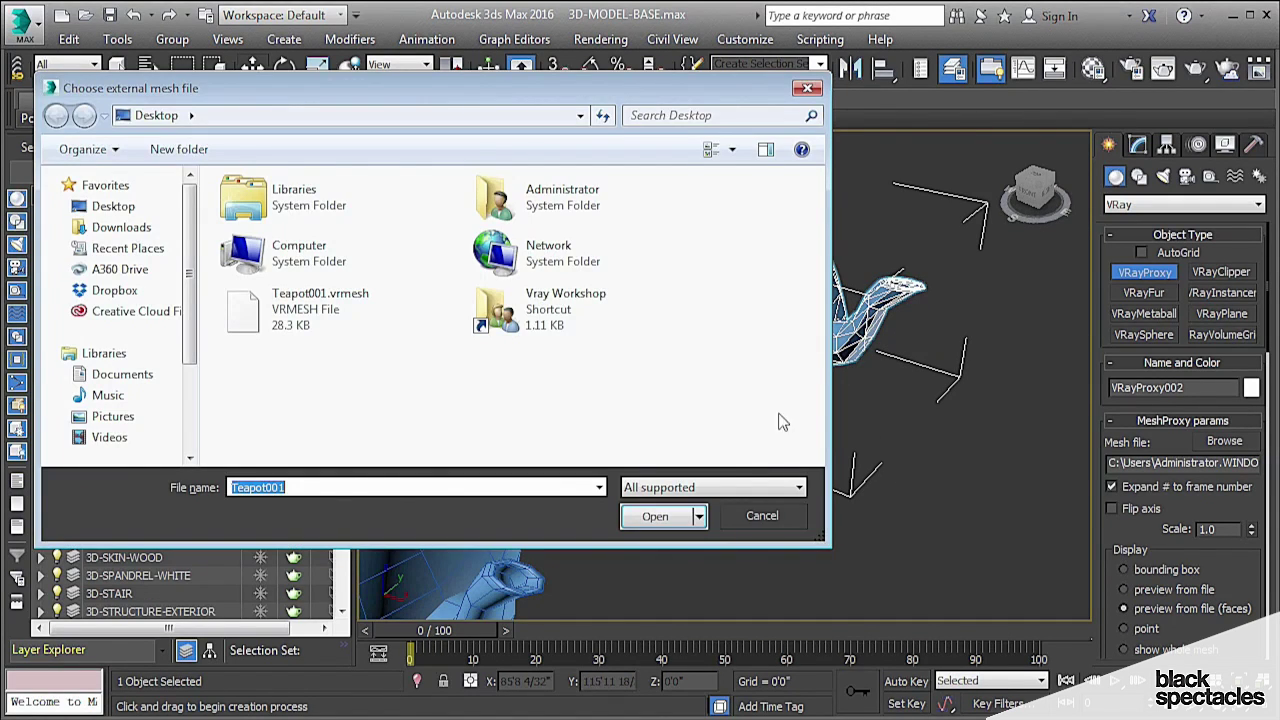
click(762, 516)
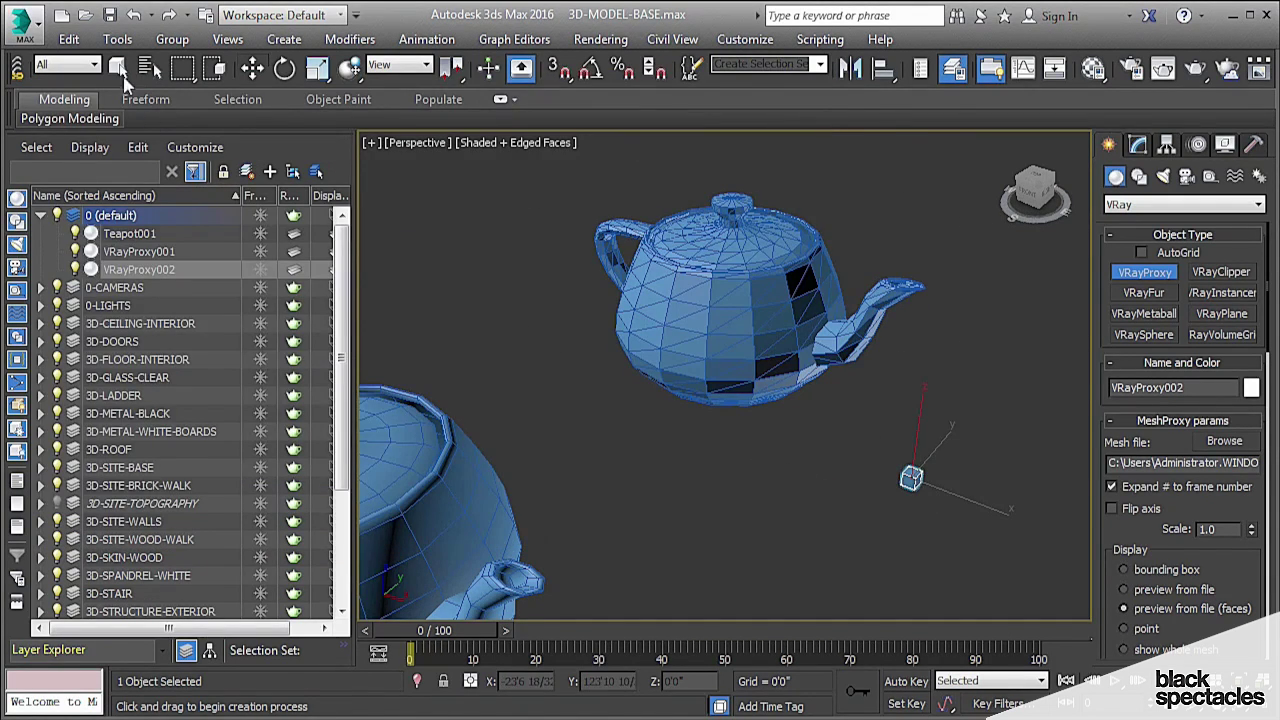
- Select the teapot proxy and review the display options in its MeshProxy parameters
click(793, 280)
click(1137, 144)
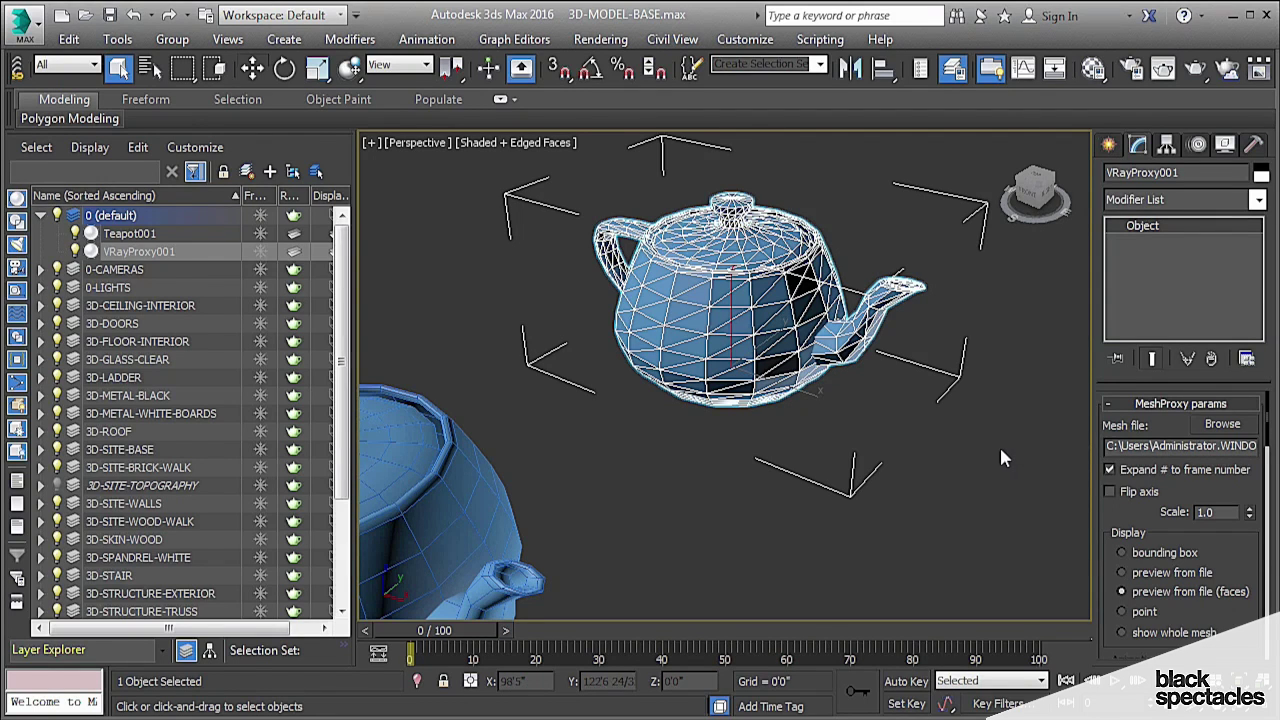
drag(1266, 443, 1266, 474)
scroll(1268, 470, up, 2)
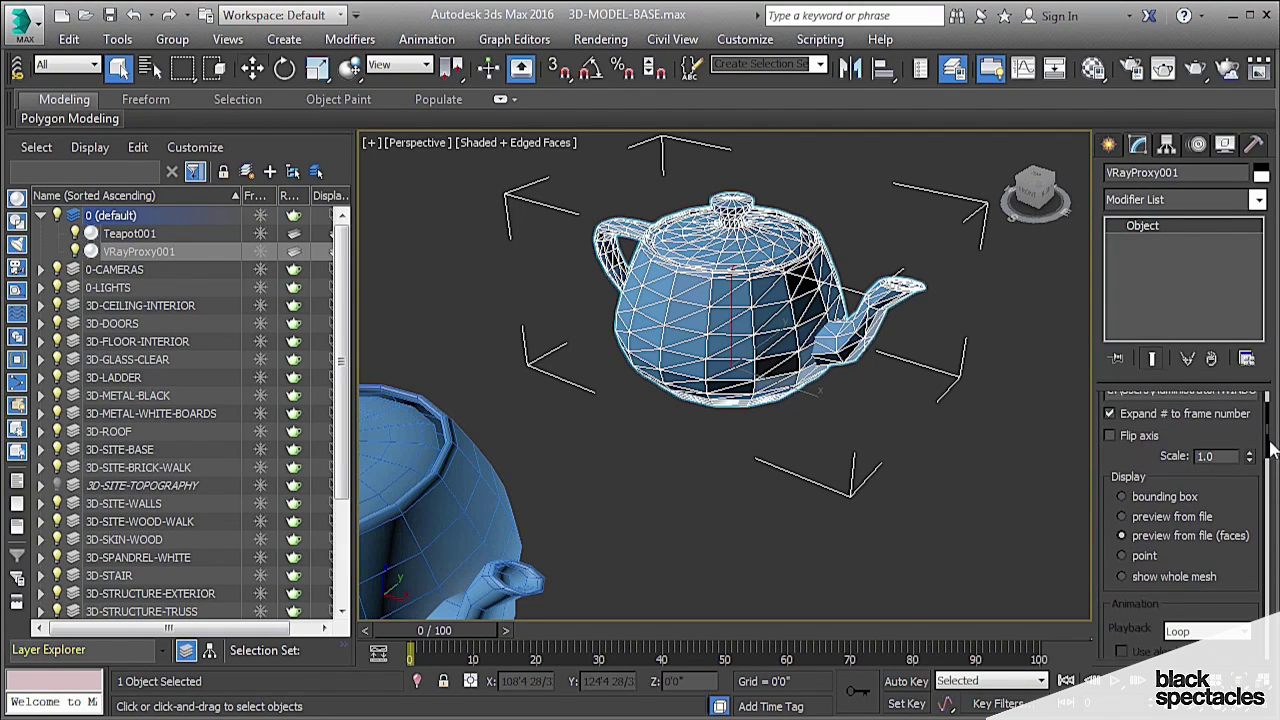
- Render a close-up of the teapot proxy in the perspective view with V-Ray and close the frame buffer
scroll(804, 434, down, 5)
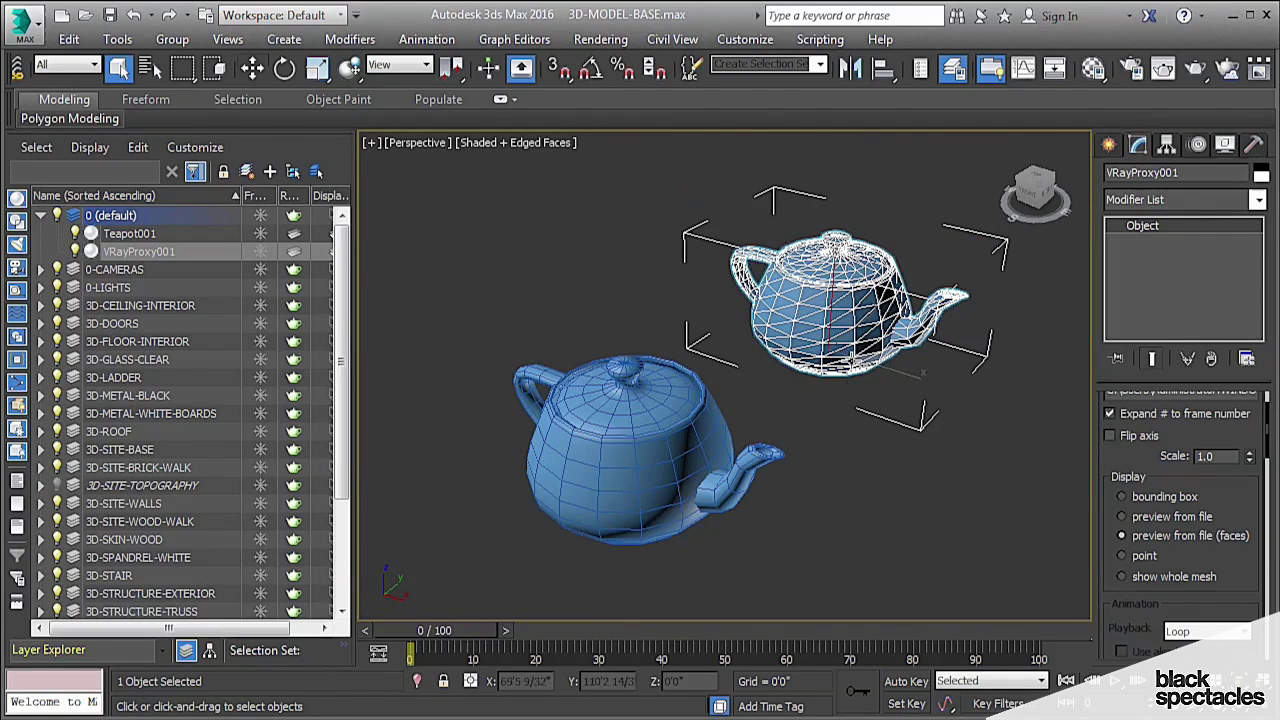
middle_drag(789, 502, 761, 509)
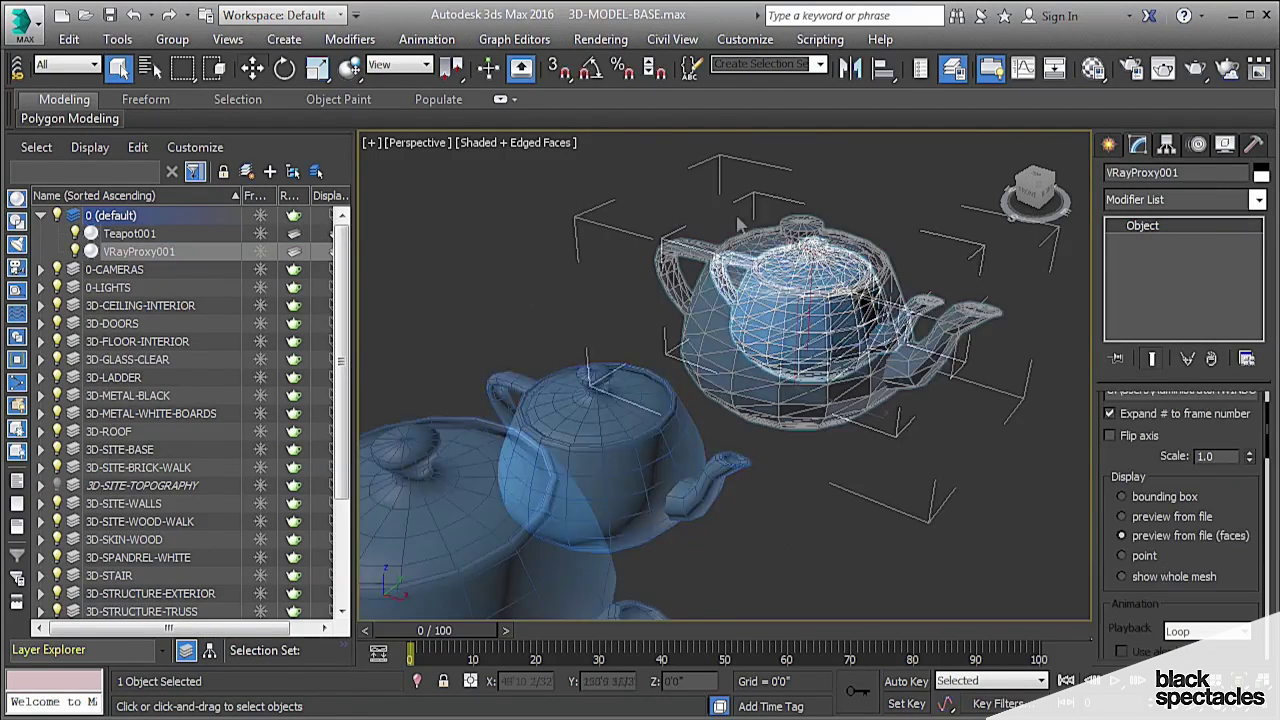
key(z)
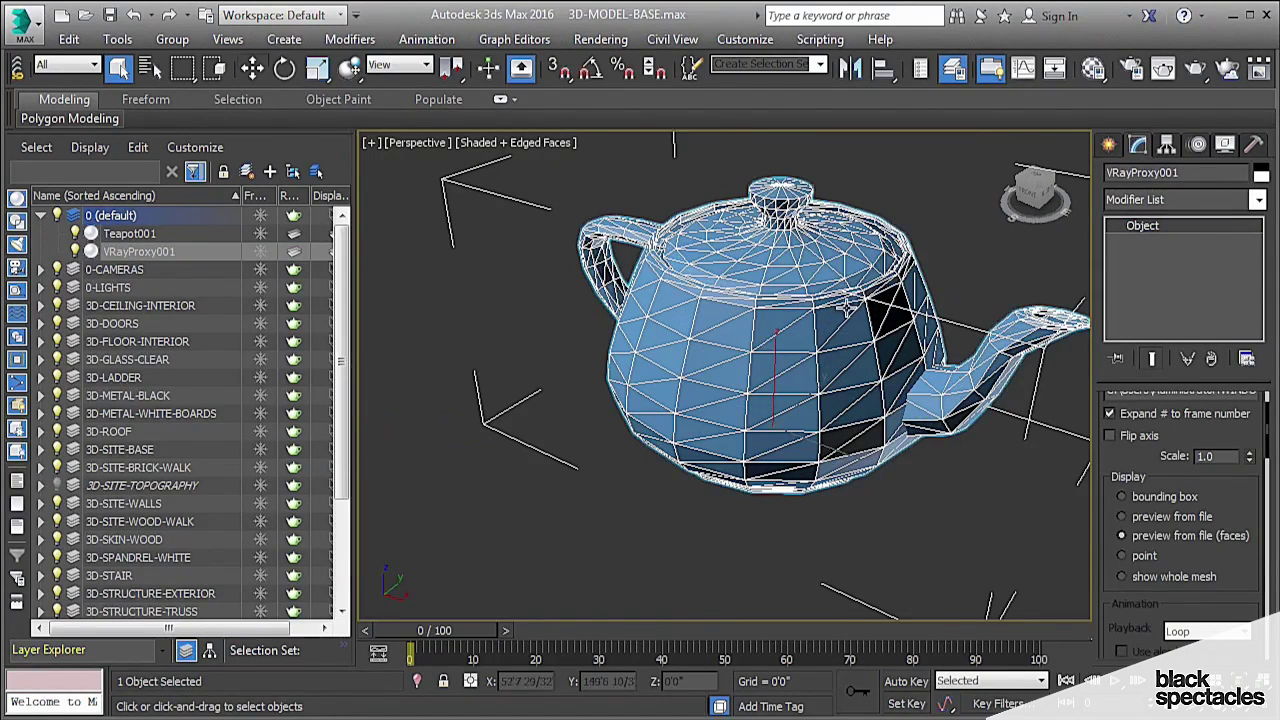
click(1197, 70)
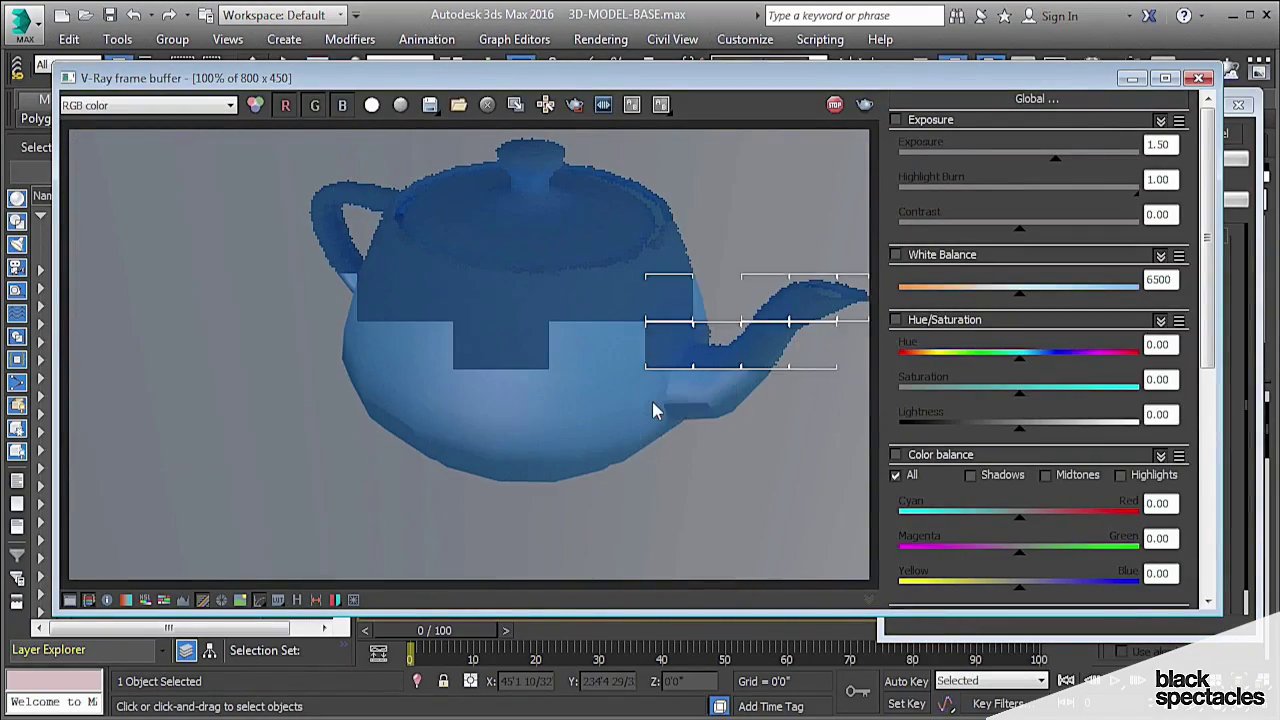
click(1269, 77)
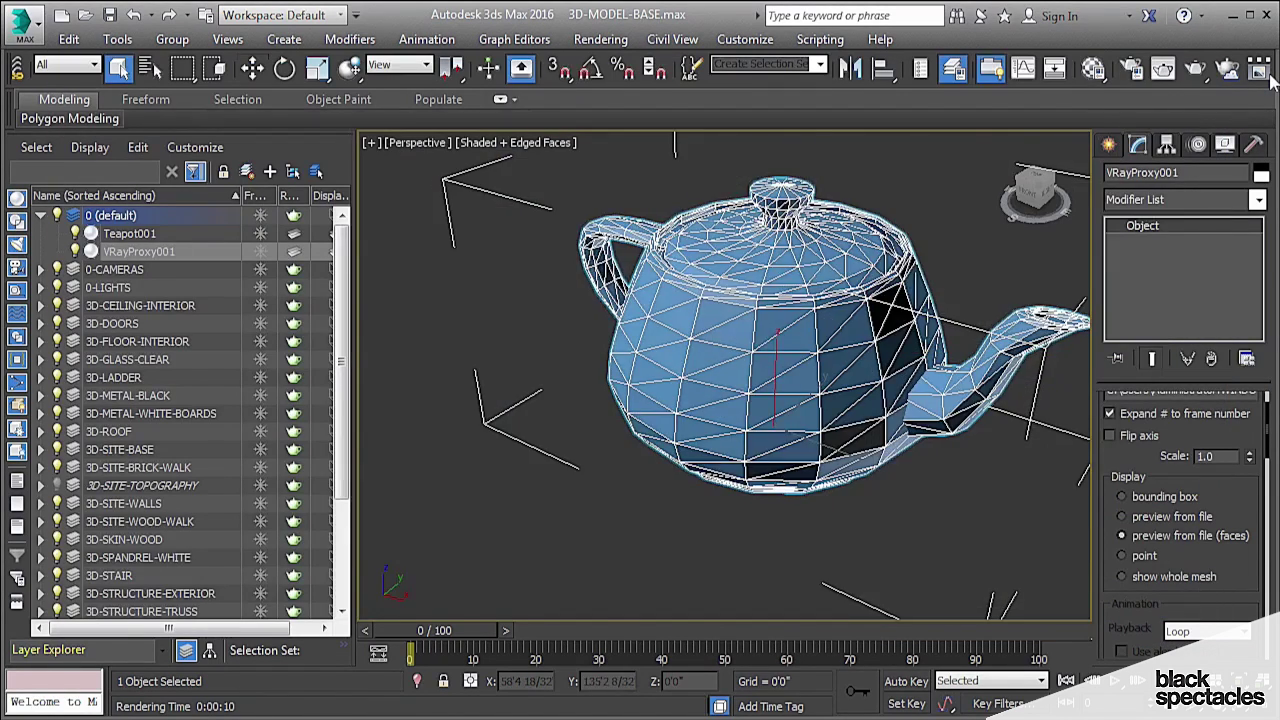
scroll(510, 528, up, 4)
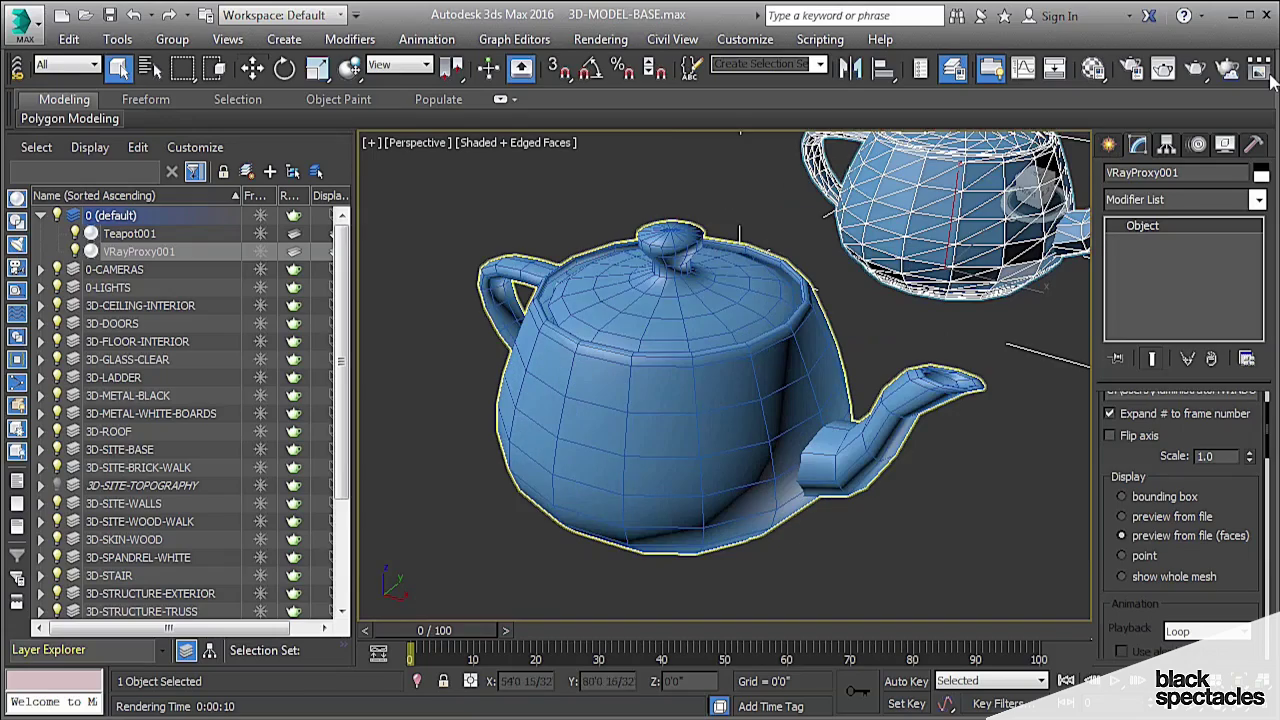
- Display the teapot proxy as a bounding box and render it in the perspective view with V-Ray, closing the frame buffer
click(665, 420)
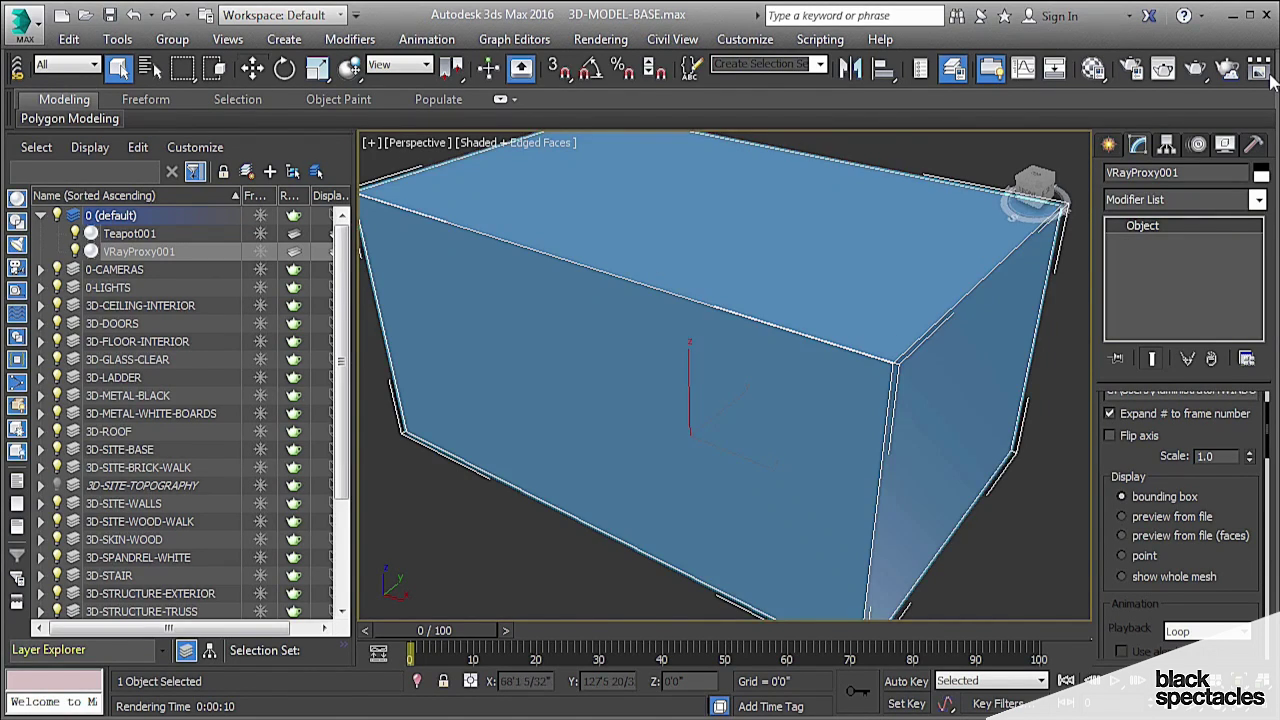
scroll(767, 392, down, 2)
scroll(767, 392, up, 2)
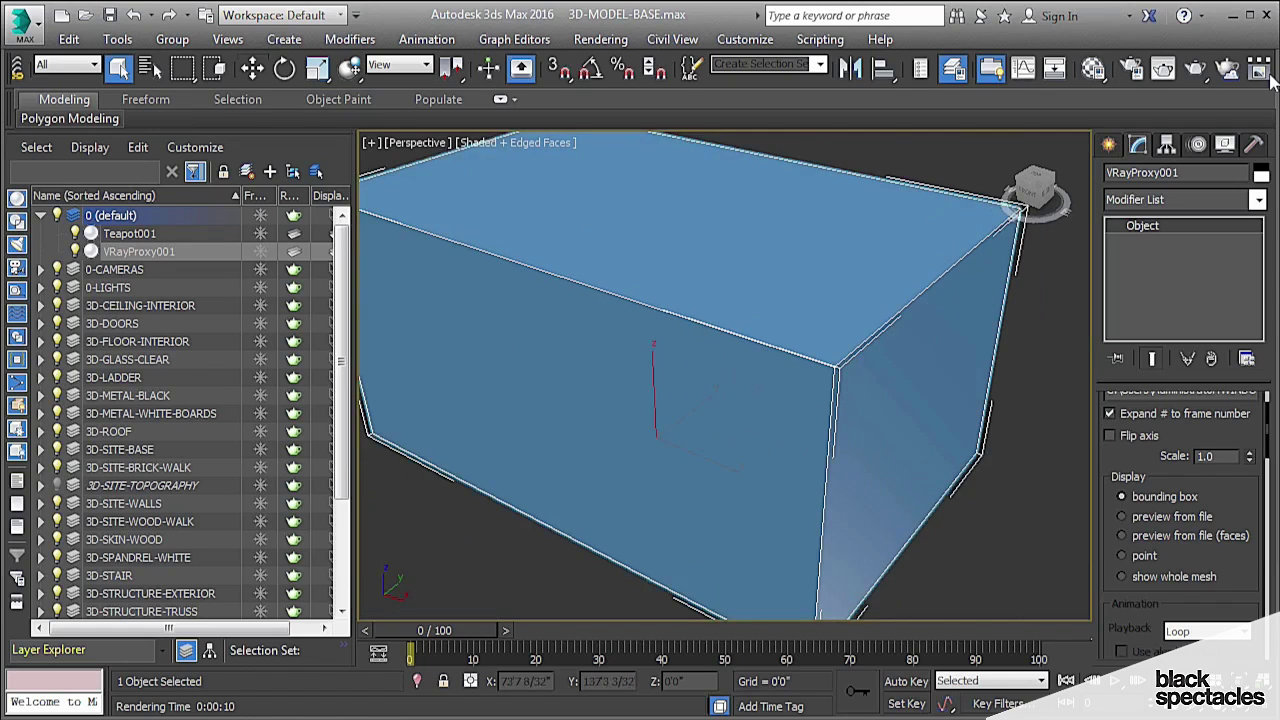
alt+middle_drag(724, 375, 730, 392)
key(ctrl+r)
mouse_move(724, 375)
mouse_down()
mouse_move(670, 310)
mouse_move(715, 370)
mouse_up()
scroll(724, 375, down, 2)
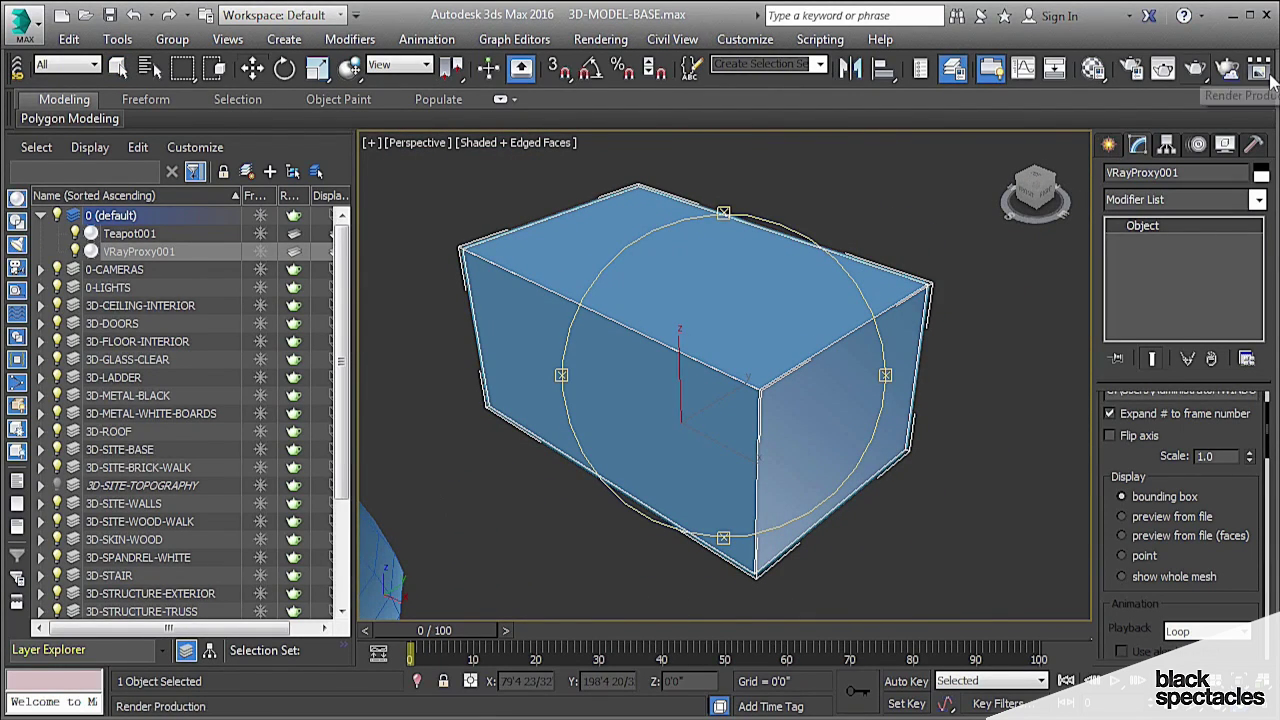
click(1270, 81)
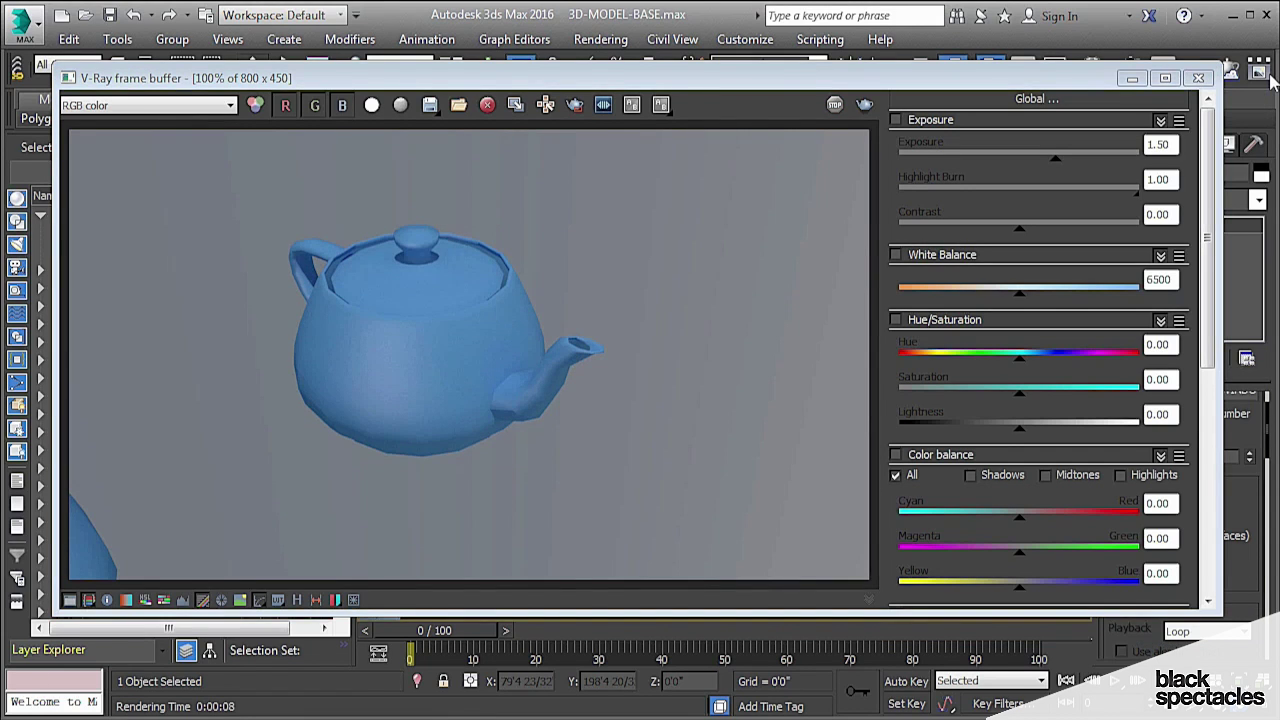
click(1270, 80)
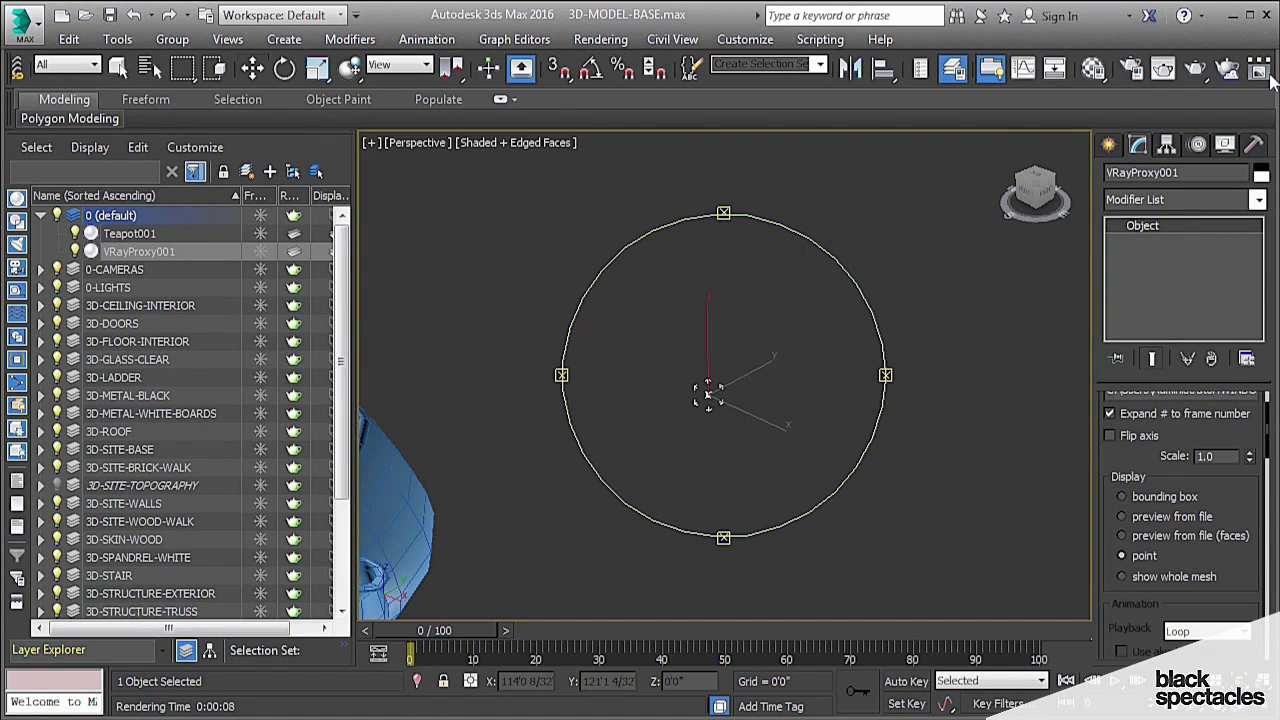
- Try the proxy's preview from file (faces) display, return it to bounding box, and set its scale to 0.9
click(1121, 535)
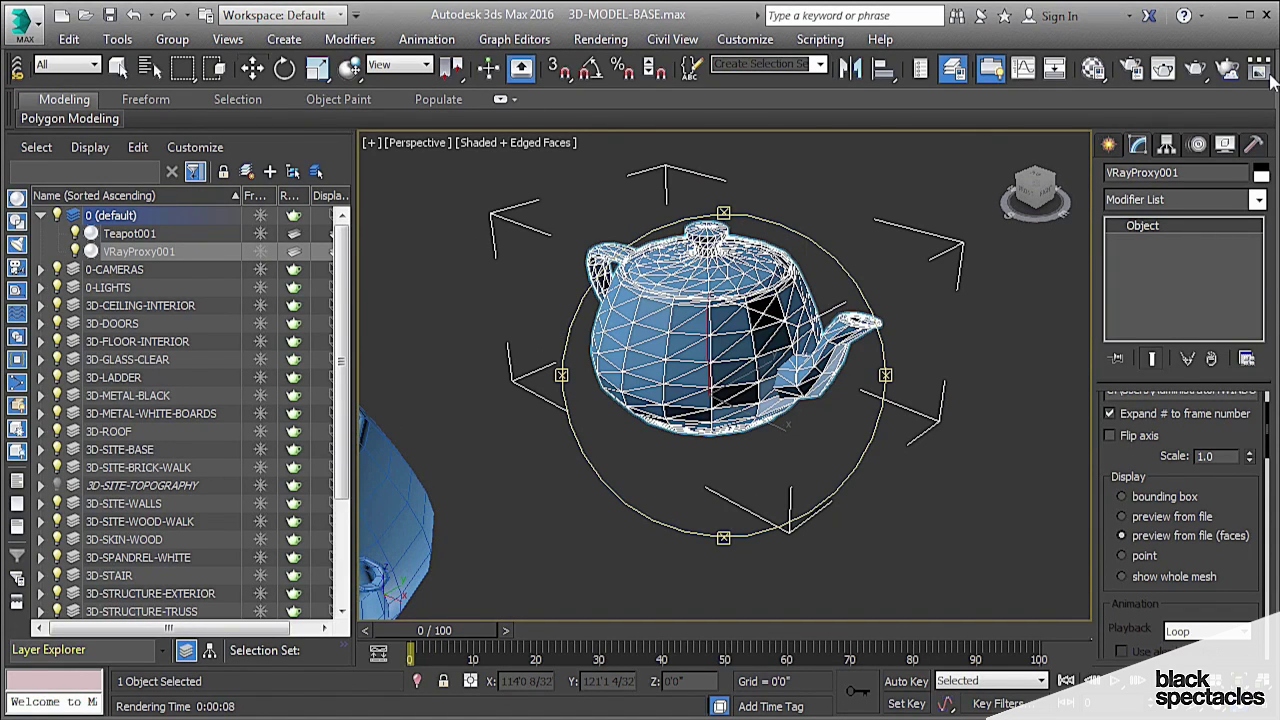
click(1121, 496)
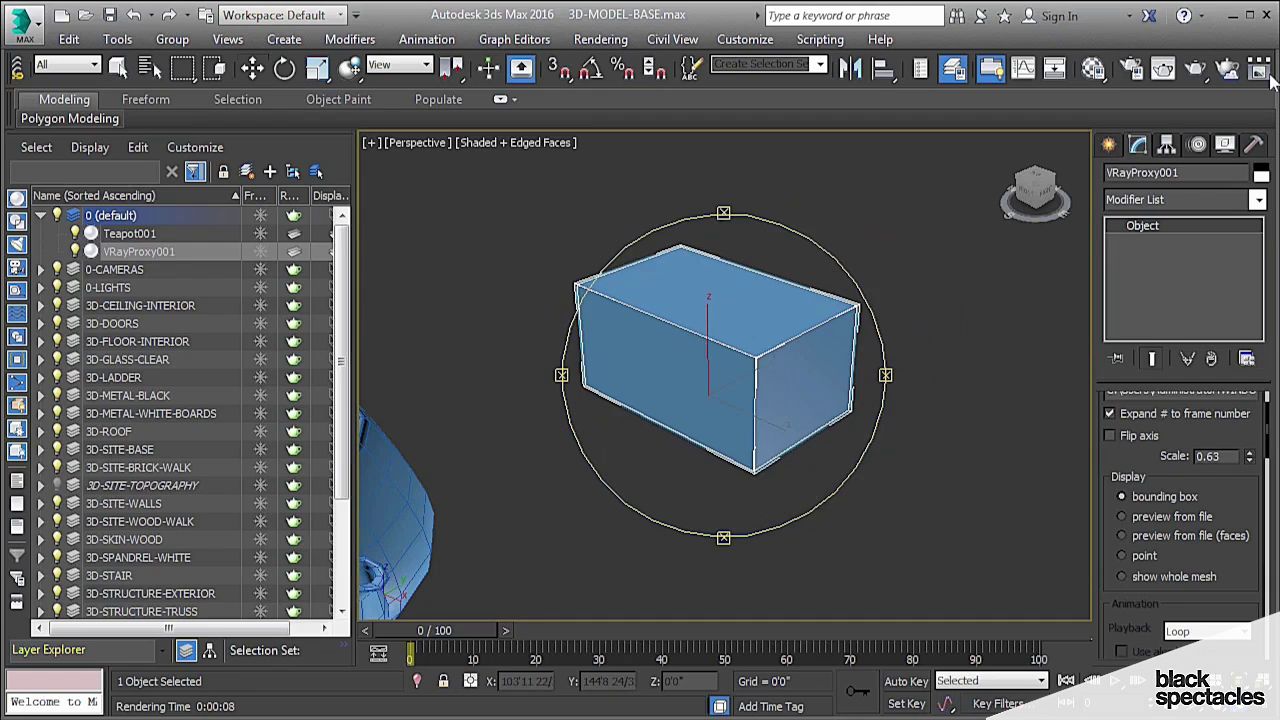
click(1249, 452)
drag(1249, 456, 1249, 467)
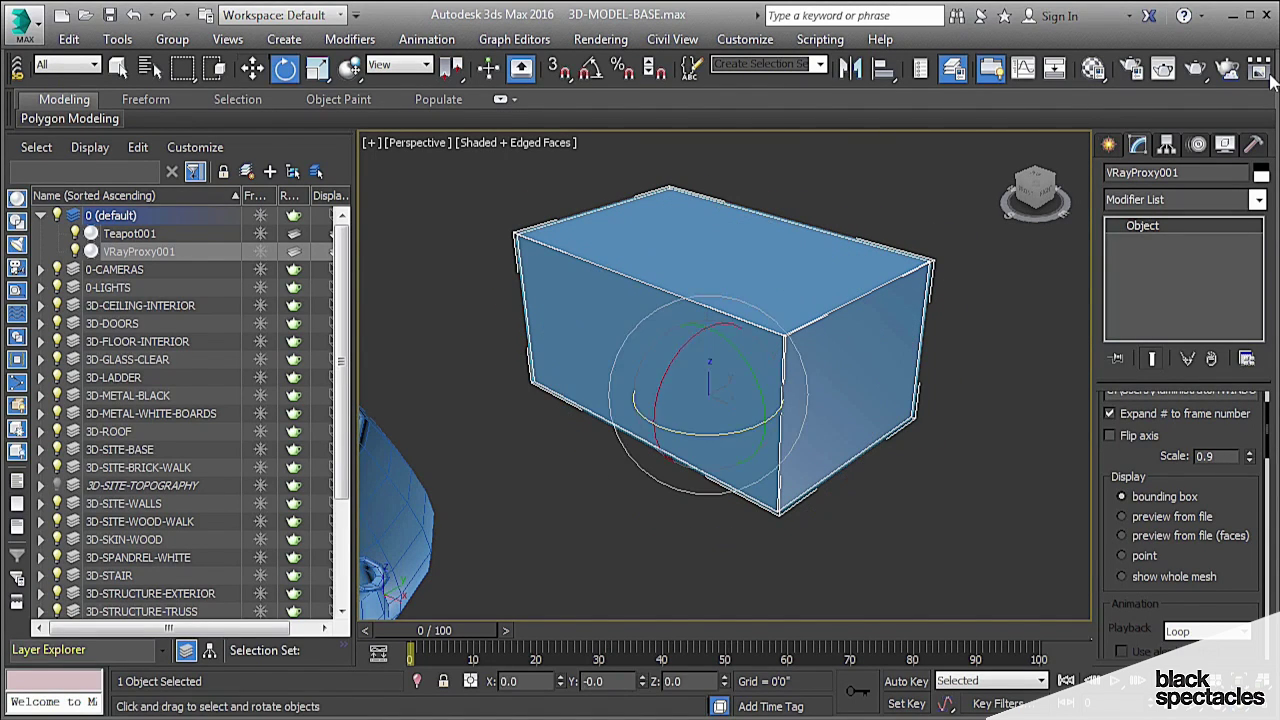
- Rotate the teapot proxy about -95 degrees around the Z axis and set its display to preview from file
drag(740, 430, 660, 432)
click(1122, 516)
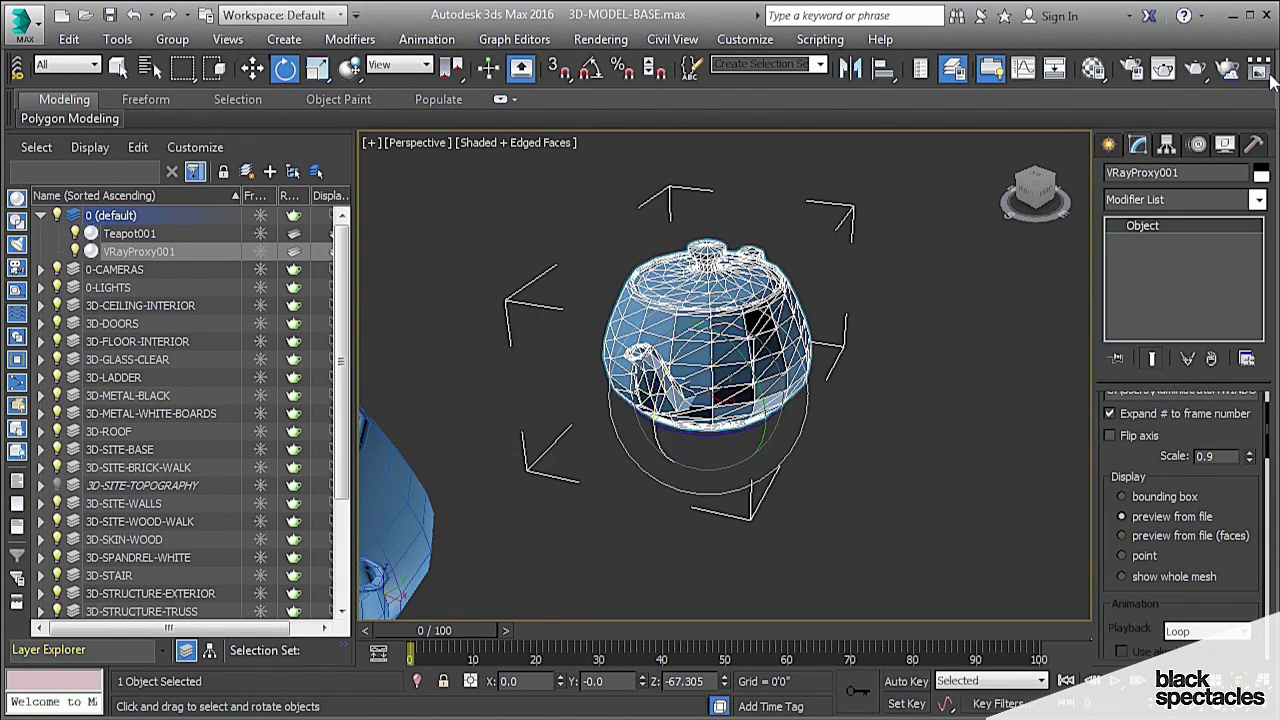
drag(740, 430, 668, 430)
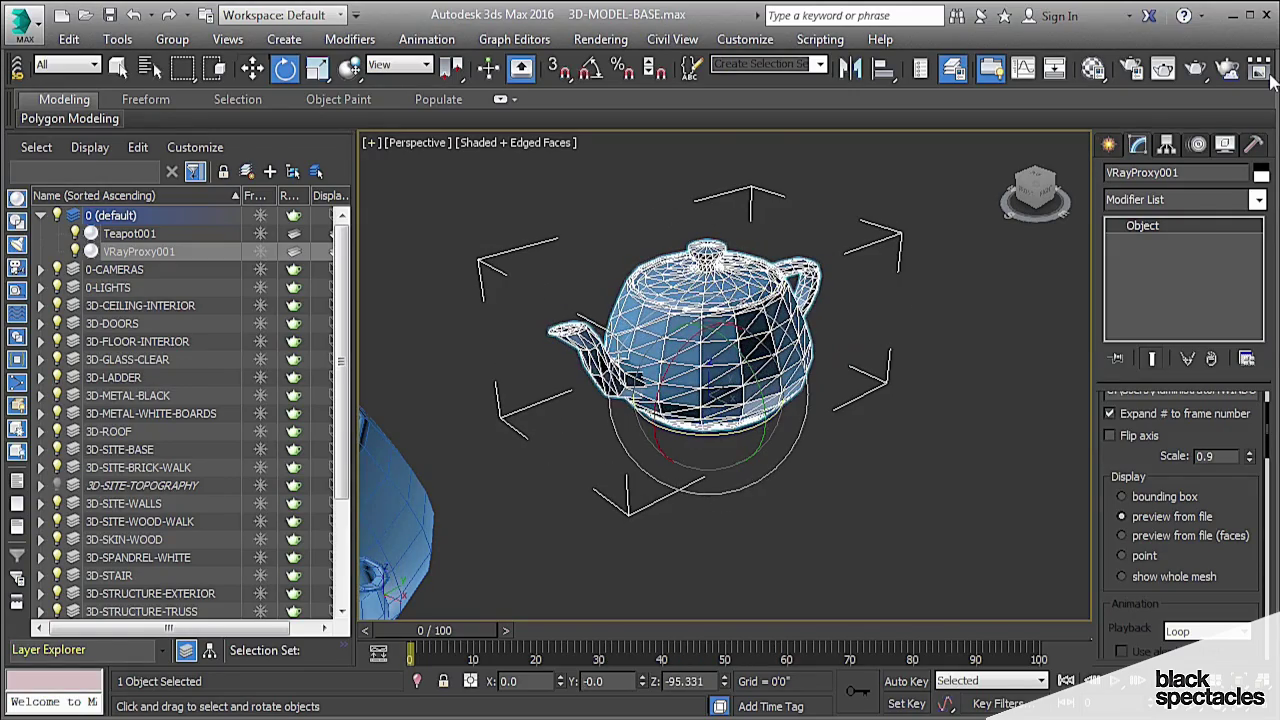
- Clone the teapot proxy as a single instance, moving the copy in front of it
key(w)
mouse_move(733, 395)
mouse_down()
mouse_move(813, 394)
mouse_move(729, 326)
mouse_move(760, 302)
mouse_move(815, 490)
mouse_up()
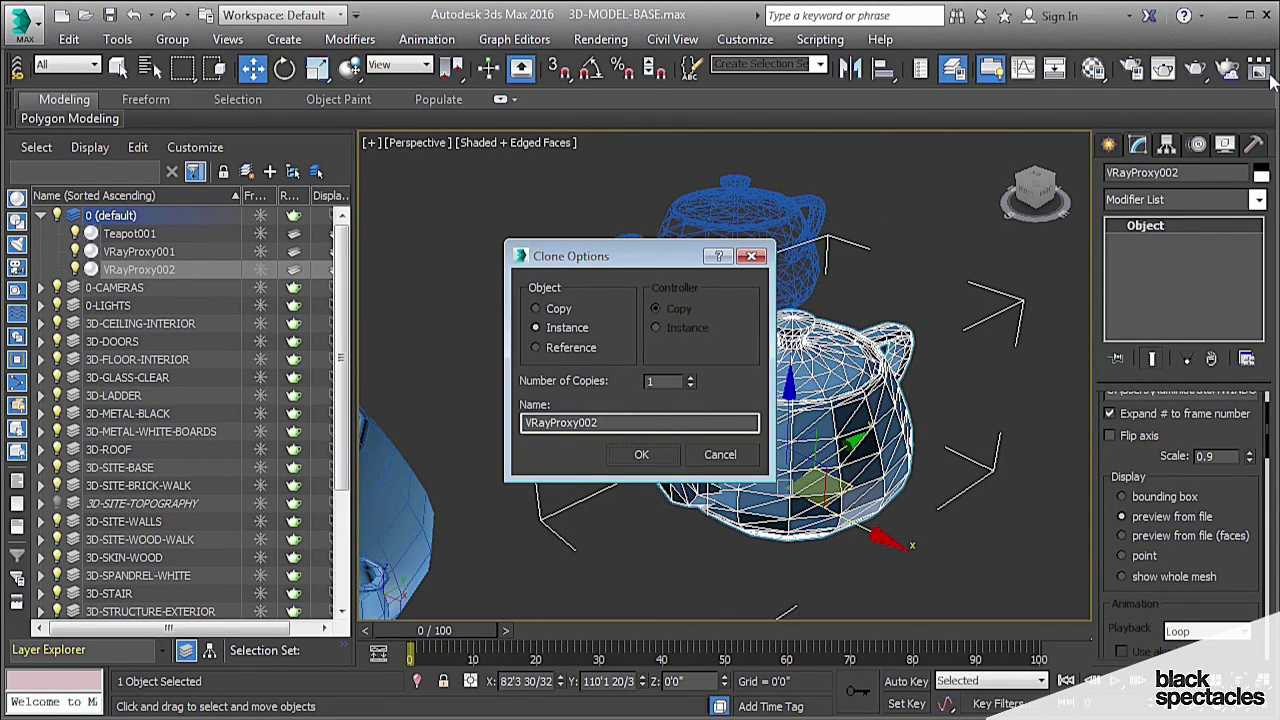
key(Return)
scroll(680, 462, down, 3)
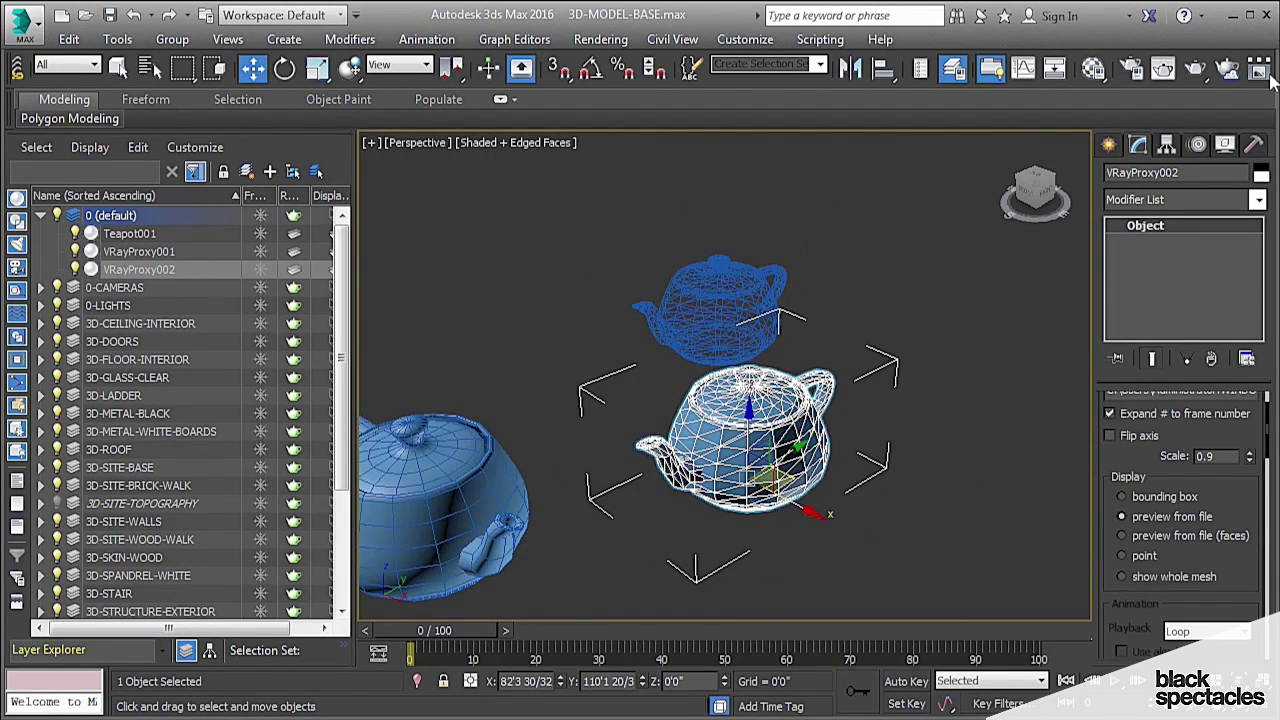
- Rotate the copied proxy around its Z axis so the spout faces the opposite way, and scale it uniformly to about 70%
key(e)
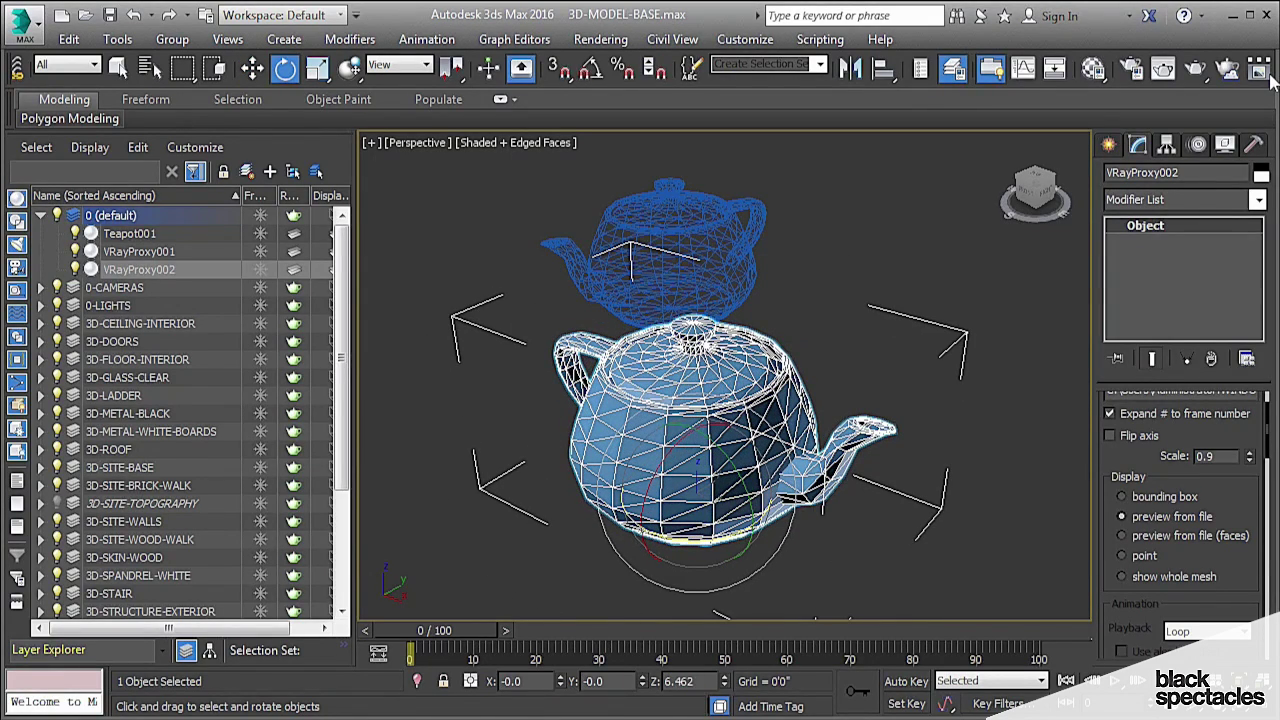
key(r)
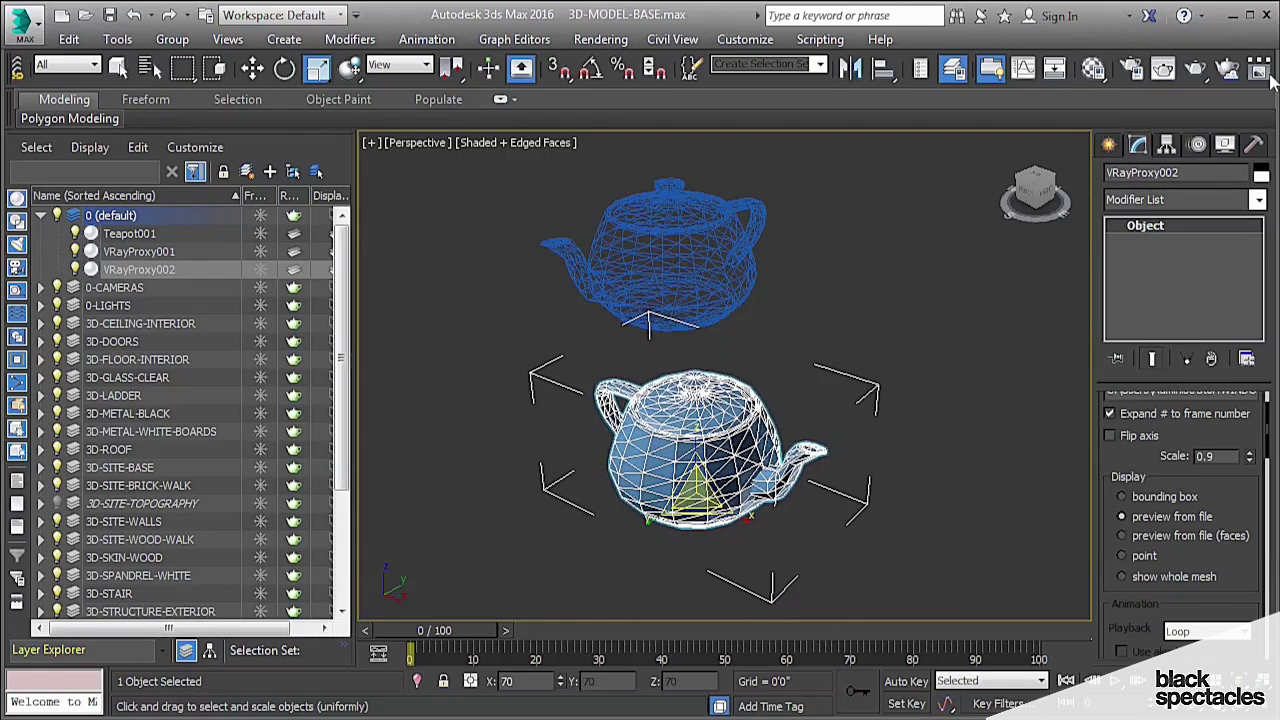
key(ctrl+p)
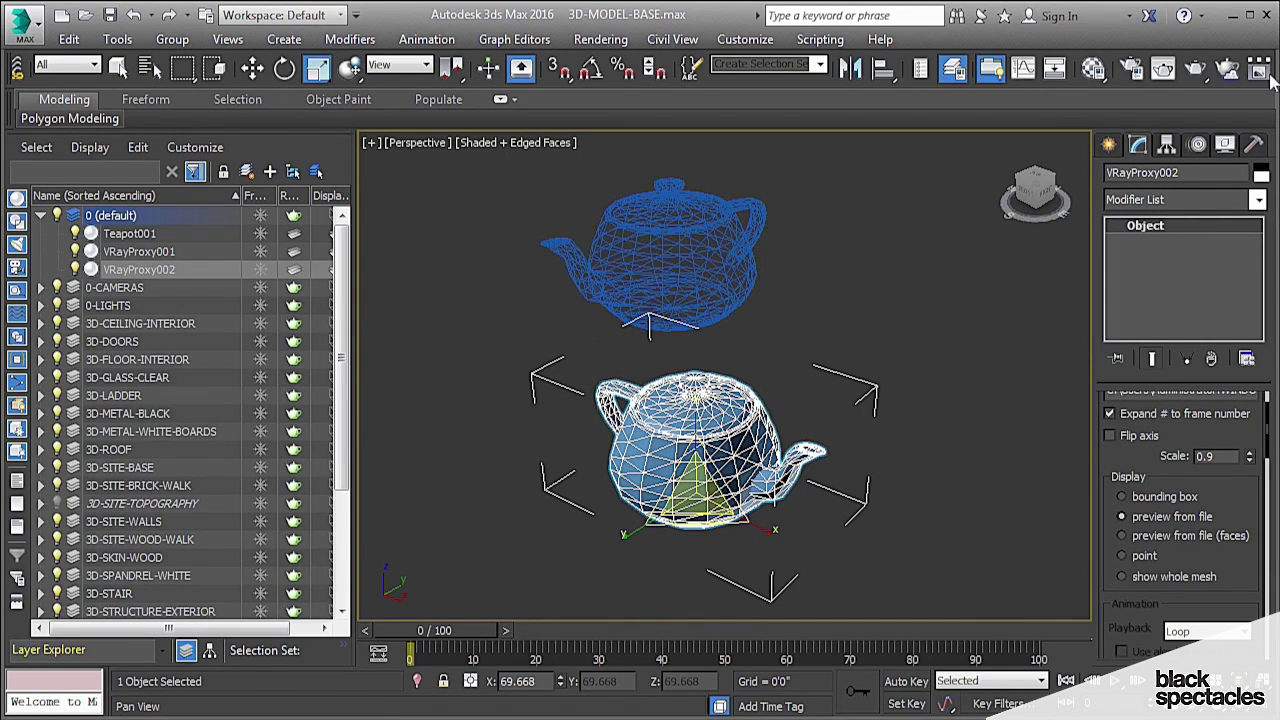
- Select the two teapot proxies in turn to compare their MeshProxy parameters, and clear the selection
middle_drag(697, 450, 840, 450)
click(572, 310)
click(770, 465)
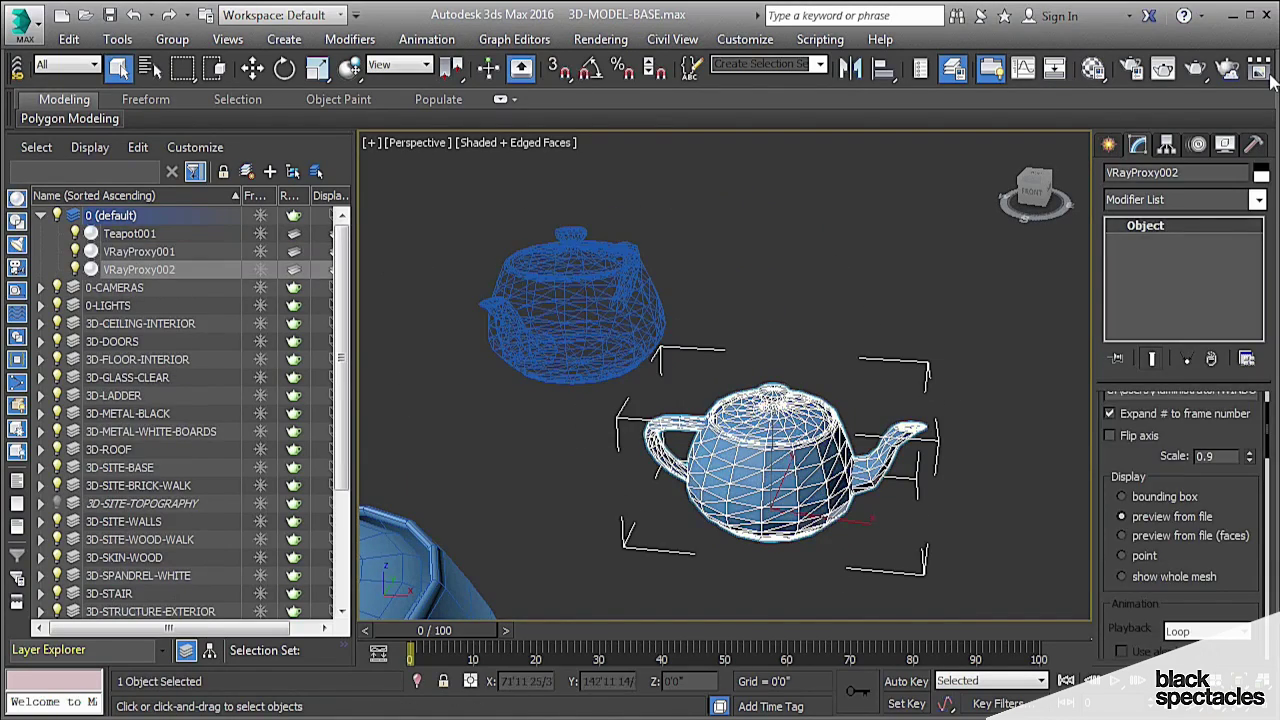
click(575, 300)
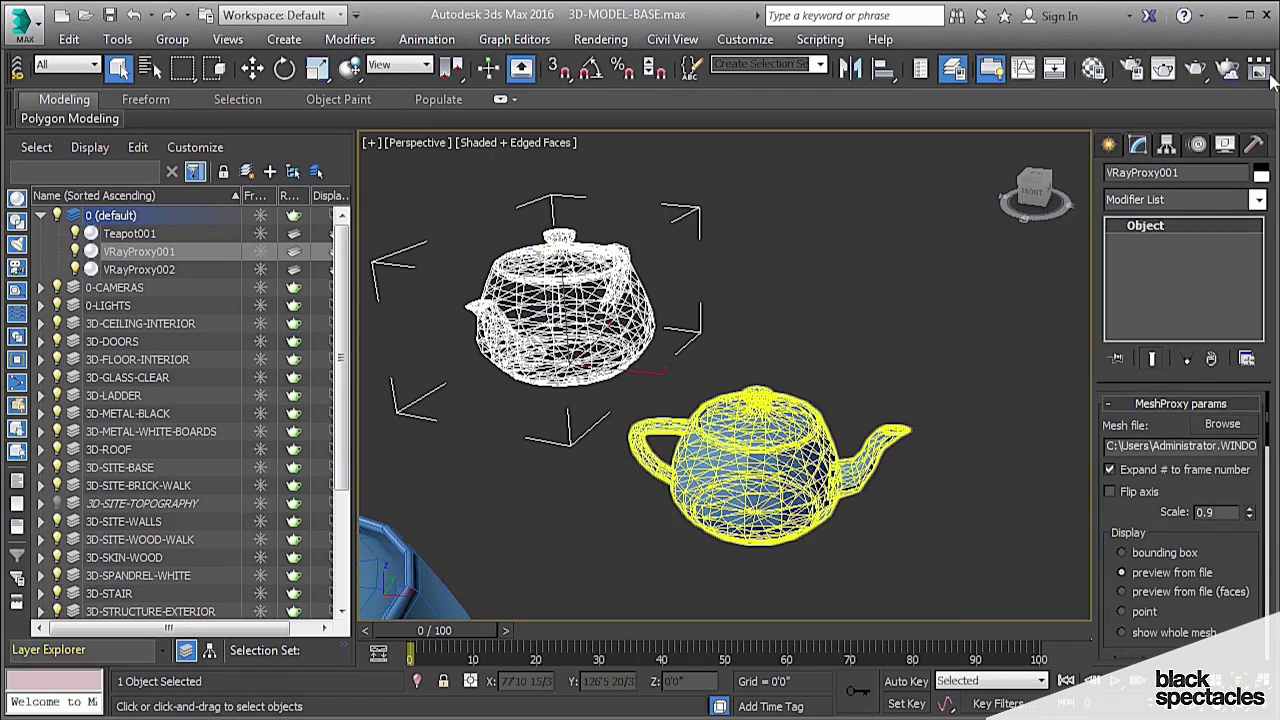
click(760, 460)
click(700, 330)
middle_drag(700, 330, 760, 309)
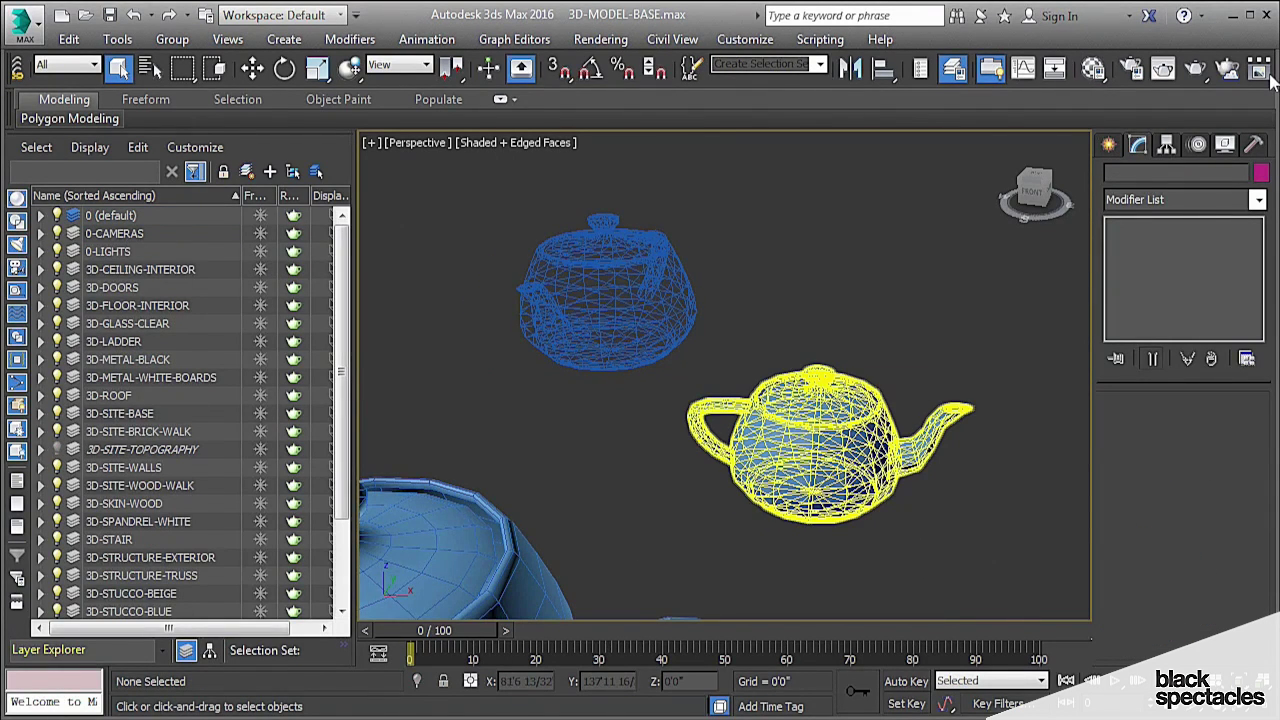